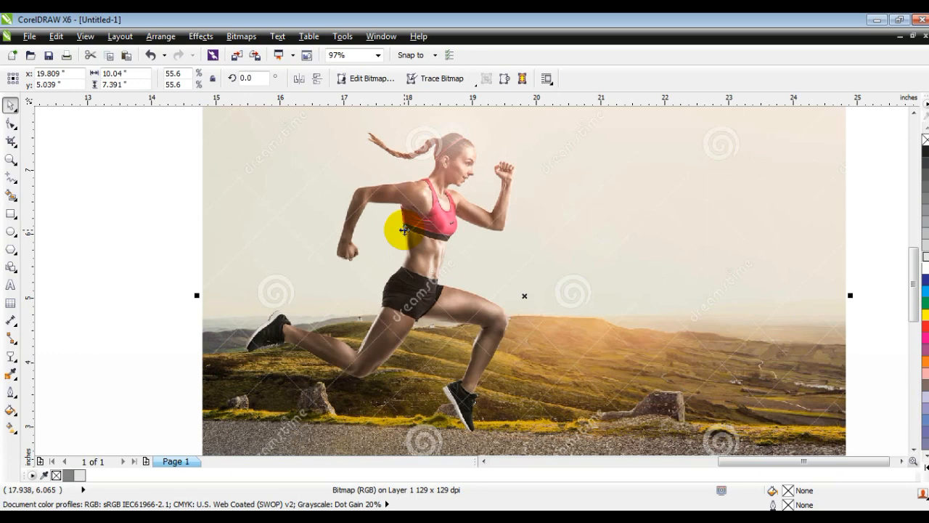
# Apply a uniform transparency of 50 to the runner photo and lock the bitmap in place.
pyautogui.click(11, 357)
pyautogui.click(93, 78)
pyautogui.click(76, 98)
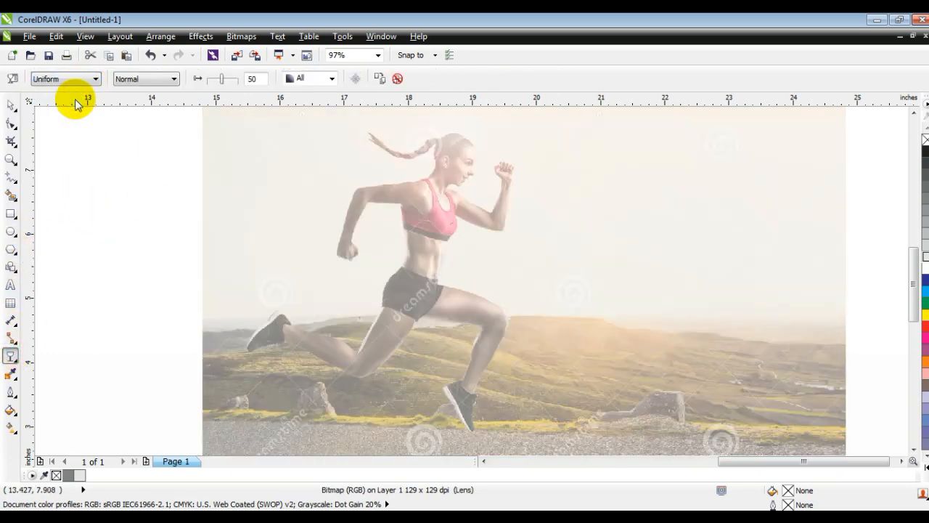
pyautogui.click(11, 105)
pyautogui.rightClick(343, 253)
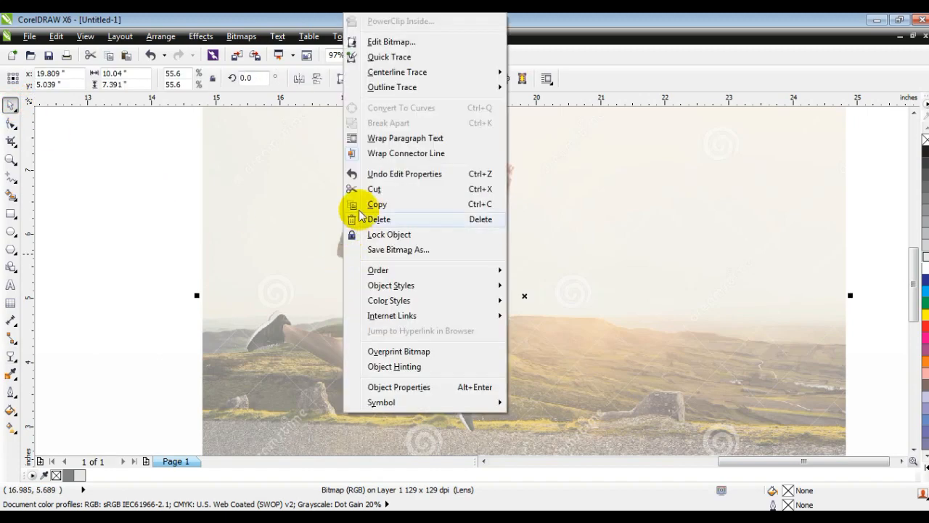
pyautogui.click(356, 234)
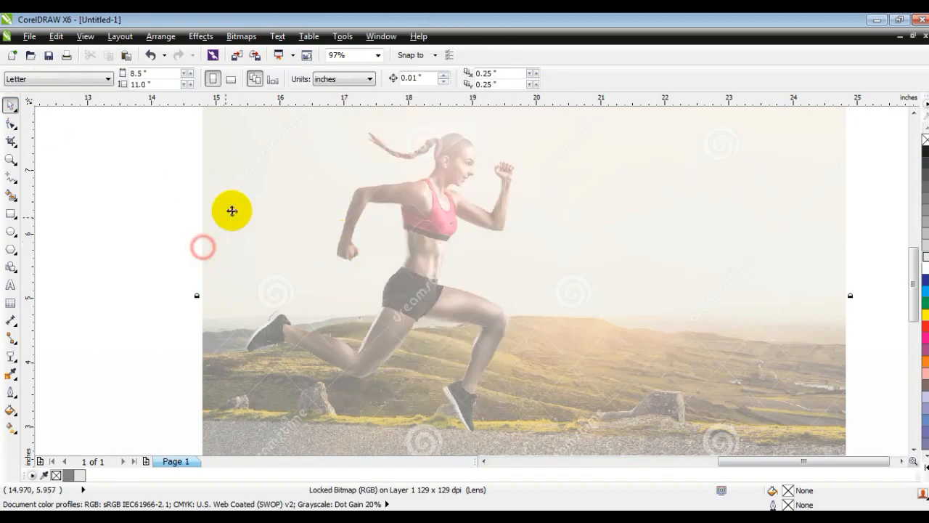
# Draw a closed straight-sided triangle over the torso from the back shoulder to the front and middle of the waistband.
pyautogui.click(11, 159)
pyautogui.moveTo(280, 133); pyautogui.dragTo(657, 400)
pyautogui.moveTo(214, 127); pyautogui.dragTo(653, 389)
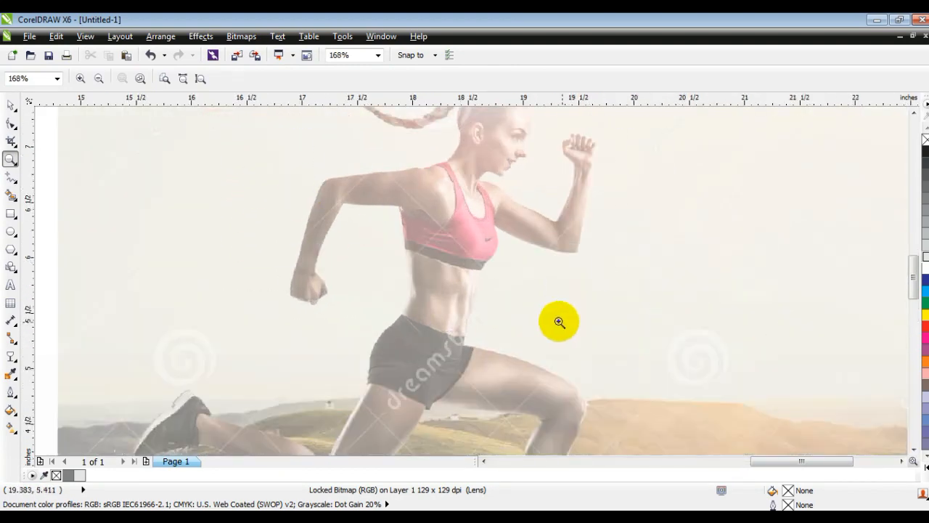
pyautogui.click(10, 176)
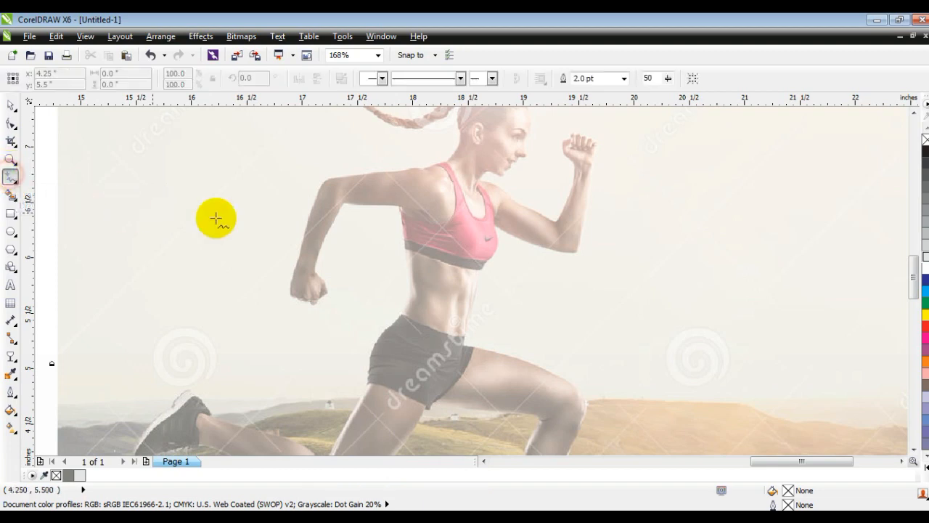
pyautogui.click(394, 173)
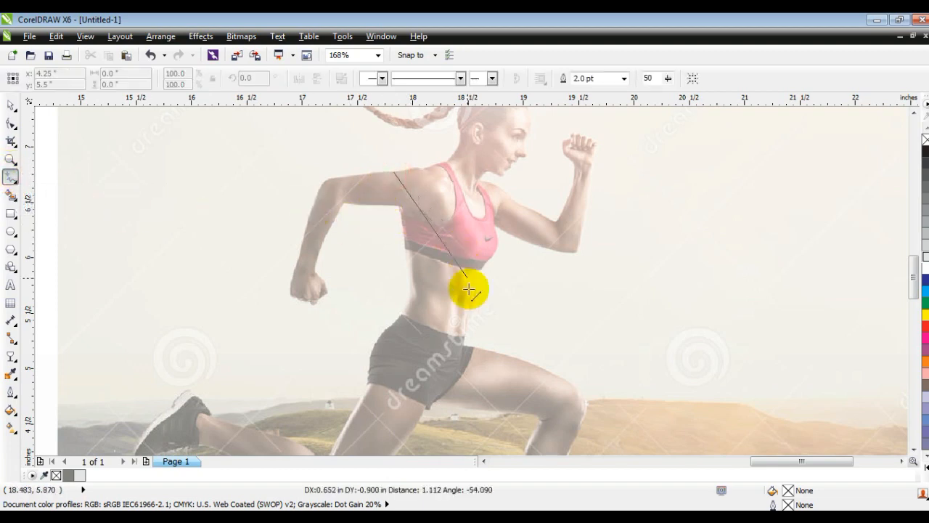
pyautogui.click(466, 347)
pyautogui.click(425, 322)
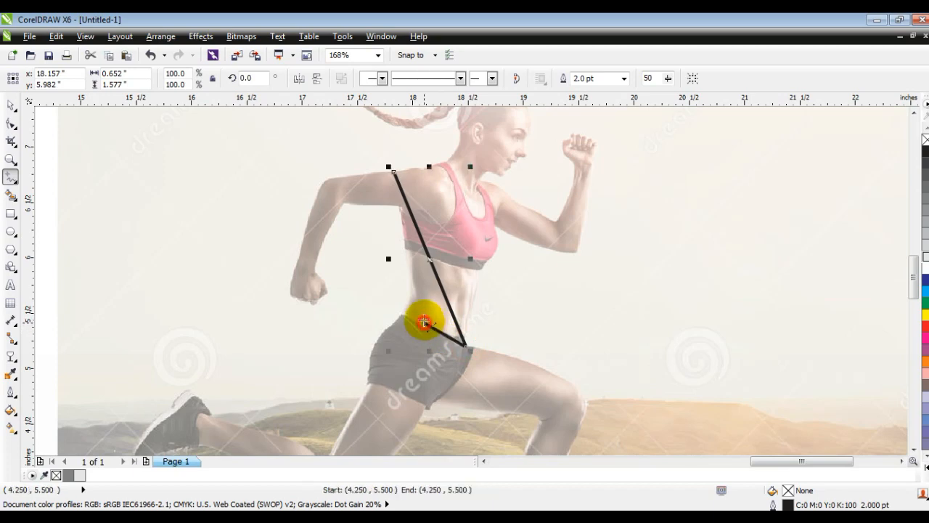
pyautogui.click(390, 169)
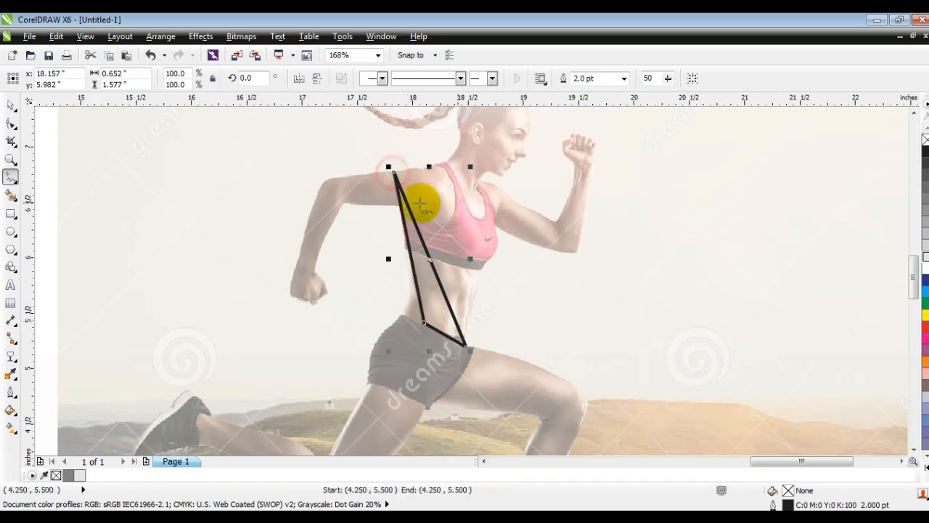
# Convert the torso triangle's segments to curves and bend both long sides forward along the chest and belly.
pyautogui.click(11, 123)
pyautogui.moveTo(331, 154); pyautogui.dragTo(493, 356)
pyautogui.click(192, 78)
pyautogui.moveTo(433, 259); pyautogui.dragTo(507, 257)
pyautogui.click(464, 347)
pyautogui.moveTo(406, 237); pyautogui.dragTo(433, 237)
pyautogui.moveTo(373, 167); pyautogui.dragTo(458, 214)
pyautogui.moveTo(446, 274); pyautogui.dragTo(464, 292)
pyautogui.moveTo(457, 213); pyautogui.dragTo(453, 198)
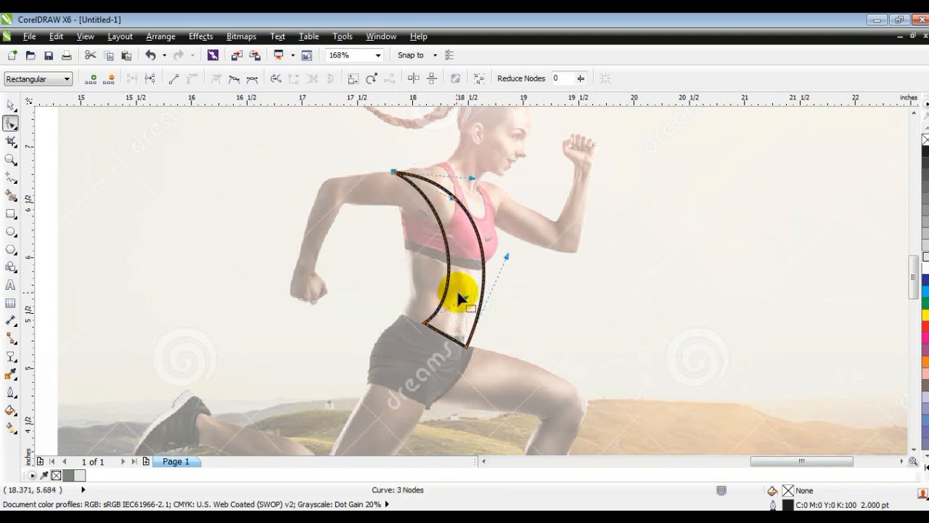
# Refine the torso shape's inner curve and bulge its short lower edge into a rounded end over the shorts.
pyautogui.moveTo(466, 297); pyautogui.dragTo(457, 277)
pyautogui.moveTo(457, 277); pyautogui.dragTo(460, 276)
pyautogui.click(441, 322)
pyautogui.moveTo(427, 339); pyautogui.dragTo(401, 361)
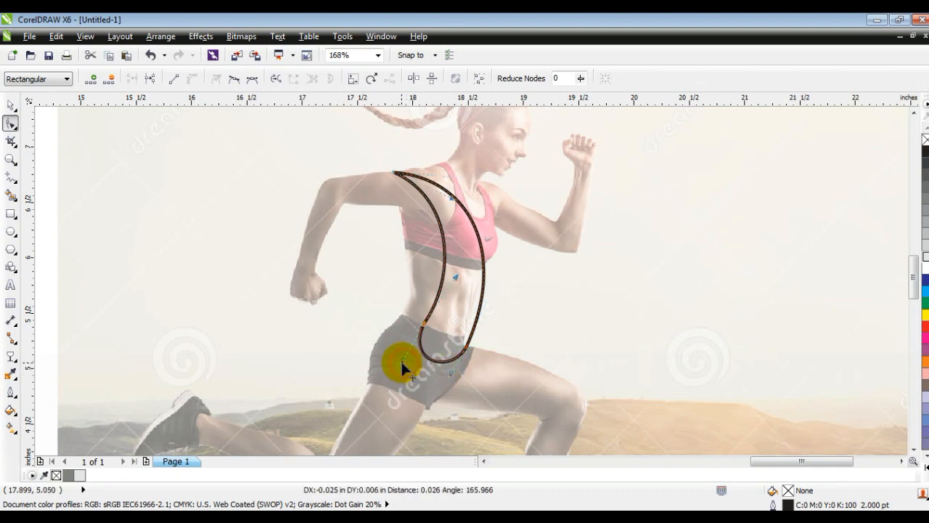
pyautogui.moveTo(452, 374); pyautogui.dragTo(451, 376)
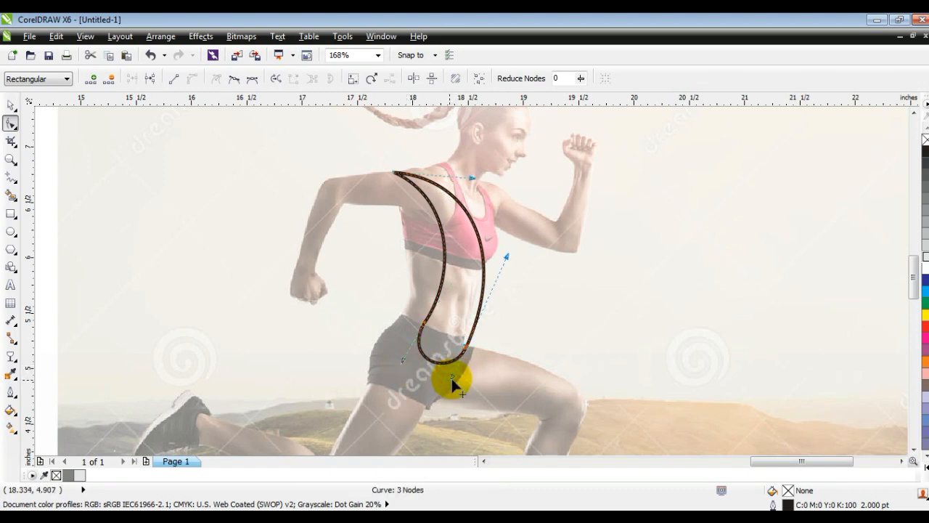
# Draw a narrow closed two-node shape behind the torso shape, from armpit to waist, and bend its sides into curves.
pyautogui.click(10, 178)
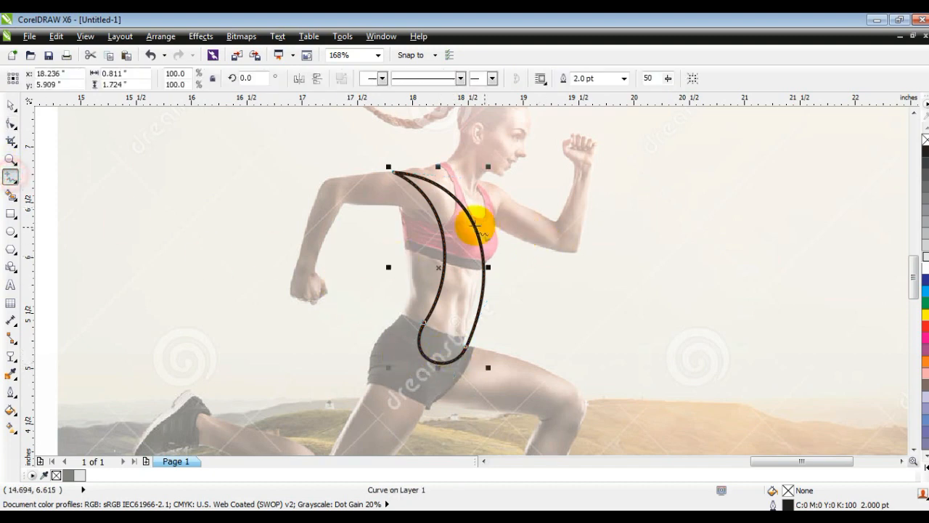
pyautogui.click(397, 182)
pyautogui.doubleClick(423, 312)
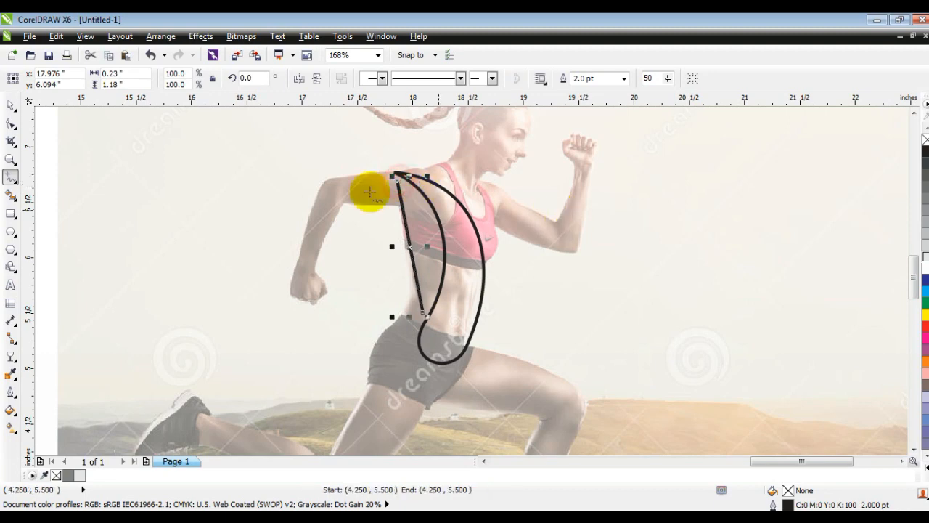
pyautogui.click(11, 123)
pyautogui.moveTo(252, 162); pyautogui.dragTo(465, 312)
pyautogui.click(190, 71)
pyautogui.click(410, 246)
pyautogui.moveTo(411, 247); pyautogui.dragTo(431, 246)
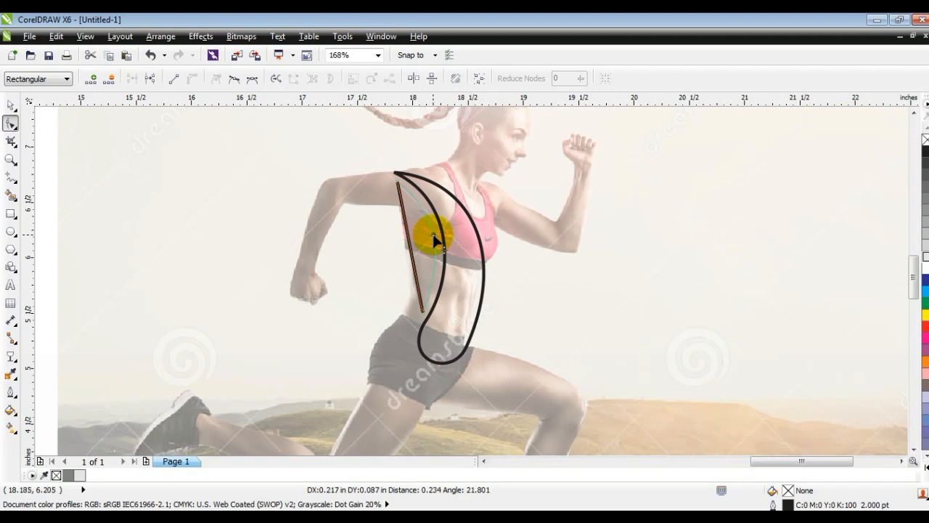
pyautogui.moveTo(433, 236); pyautogui.dragTo(417, 237)
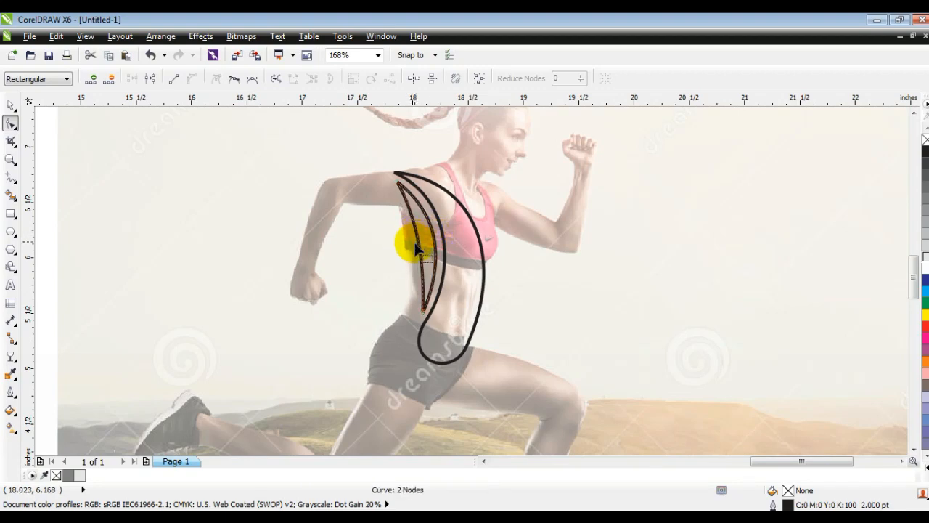
# Adjust the back sliver's lower tip and curve handles into a slim crescent that follows the torso shape.
pyautogui.moveTo(428, 310); pyautogui.dragTo(409, 308)
pyautogui.moveTo(436, 266)
pyautogui.mouseDown()
pyautogui.moveTo(444, 265)
pyautogui.moveTo(421, 270)
pyautogui.mouseUp()
pyautogui.moveTo(419, 223); pyautogui.dragTo(435, 254)
pyautogui.moveTo(411, 313); pyautogui.dragTo(415, 318)
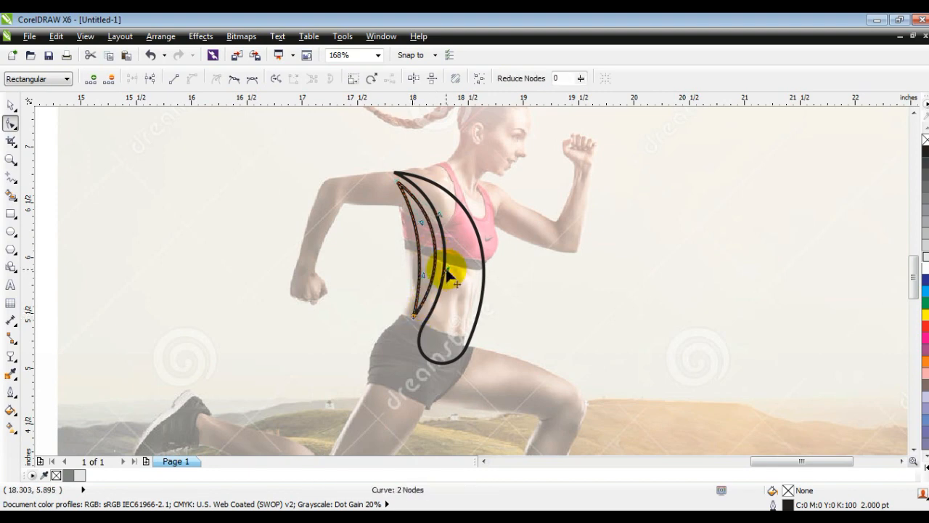
pyautogui.click(11, 106)
pyautogui.click(191, 231)
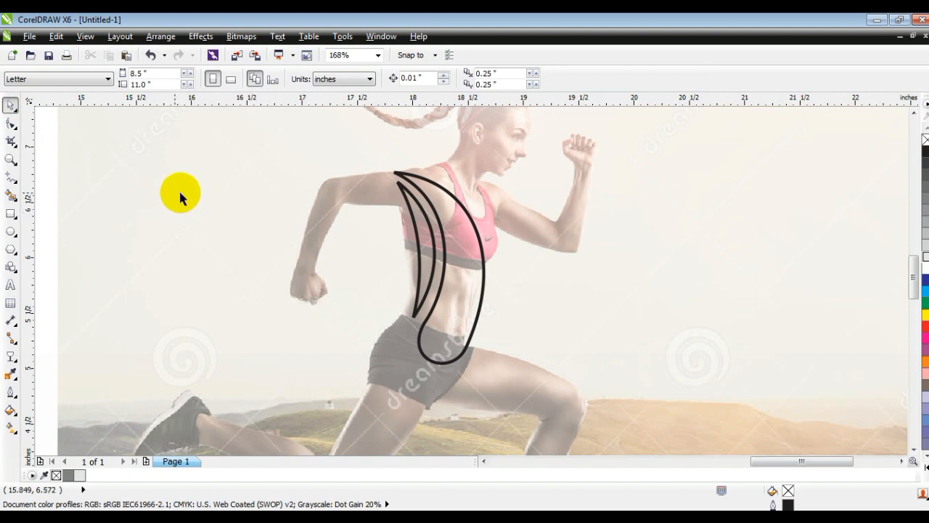
# Draw a closed two-node sliver from the neck base to the bust and curve it into a crescent along the torso shape's front.
pyautogui.click(11, 176)
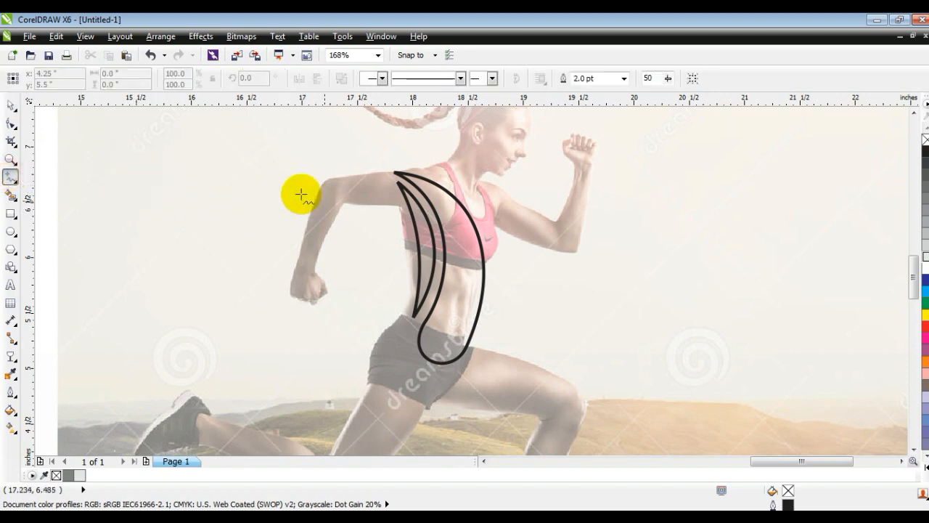
pyautogui.click(429, 170)
pyautogui.click(488, 254)
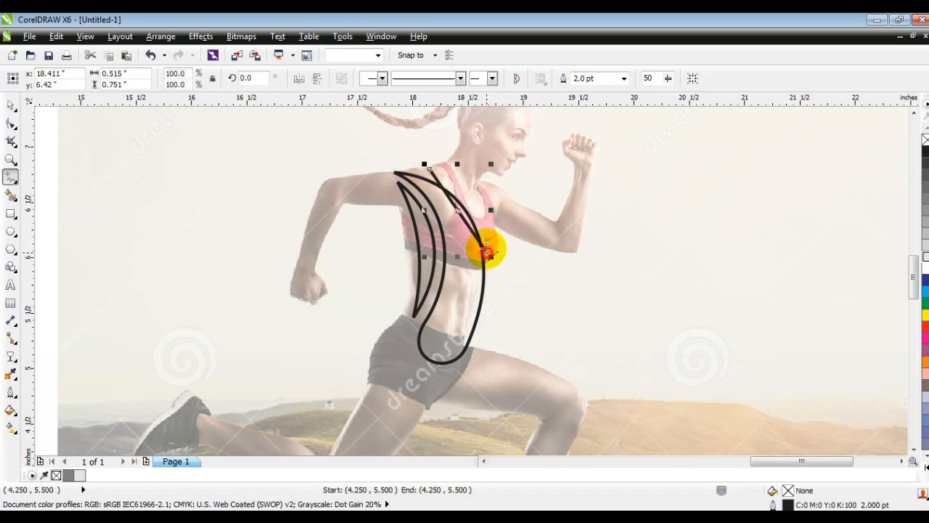
pyautogui.click(11, 124)
pyautogui.moveTo(308, 154); pyautogui.dragTo(546, 277)
pyautogui.click(192, 79)
pyautogui.moveTo(459, 216)
pyautogui.mouseDown()
pyautogui.moveTo(479, 210)
pyautogui.moveTo(475, 202)
pyautogui.moveTo(465, 210)
pyautogui.moveTo(485, 206)
pyautogui.moveTo(472, 206)
pyautogui.mouseUp()
pyautogui.moveTo(430, 174); pyautogui.dragTo(424, 171)
pyautogui.moveTo(465, 207); pyautogui.dragTo(462, 196)
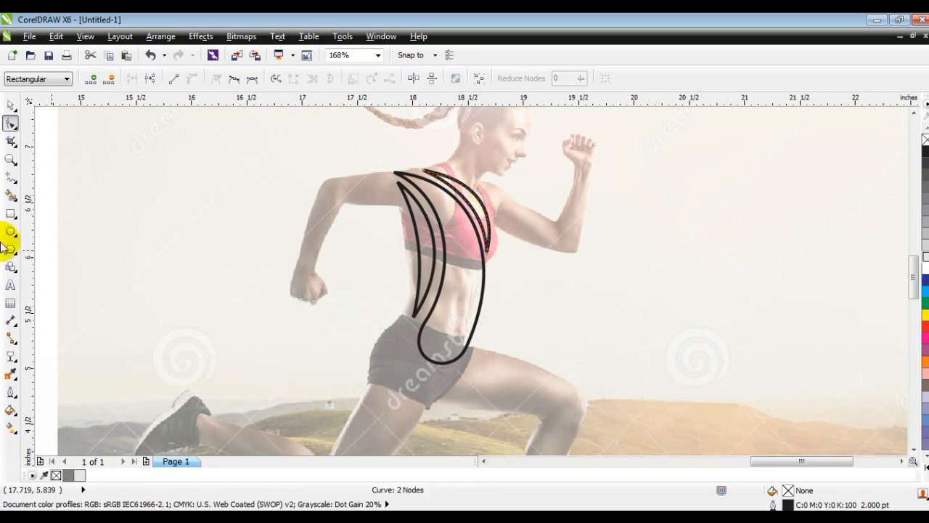
# Draw a closed five-node straight-line outline around the forward arm, from the front shoulder past the elbow to the fist.
pyautogui.click(11, 177)
pyautogui.press('Escape')
pyautogui.scroll(1, 496, 220)
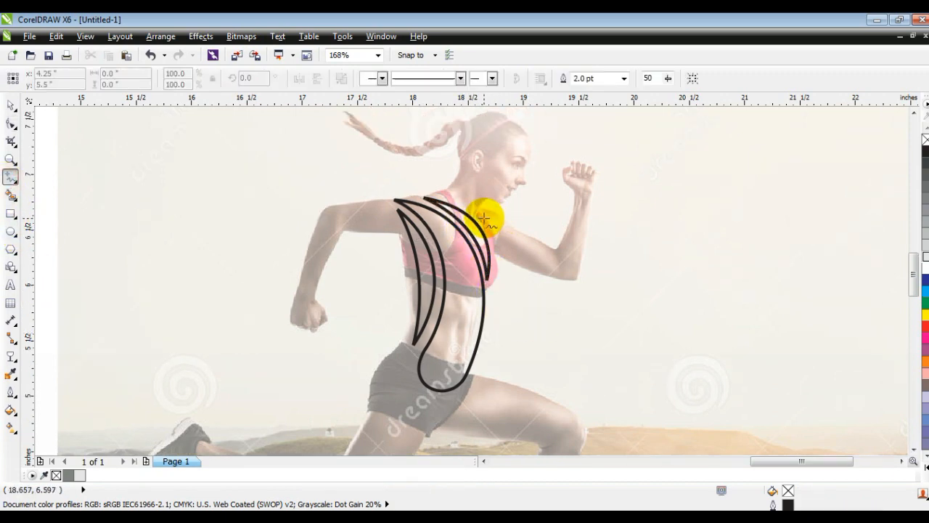
pyautogui.click(485, 218)
pyautogui.doubleClick(494, 258)
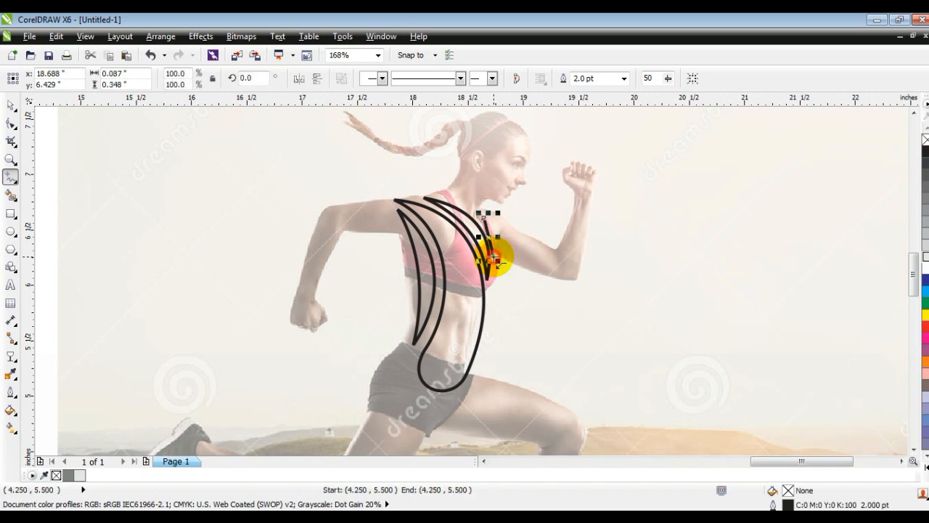
pyautogui.doubleClick(581, 280)
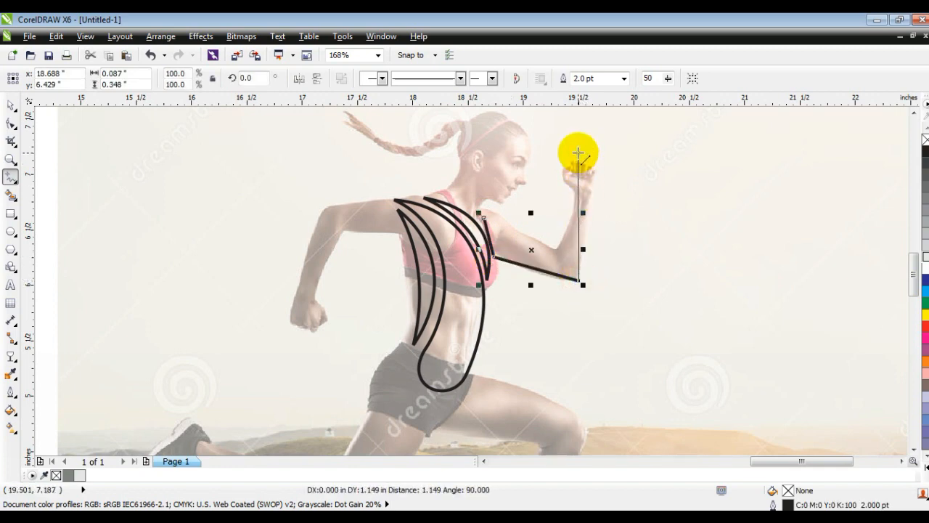
pyautogui.doubleClick(578, 153)
pyautogui.doubleClick(556, 243)
pyautogui.doubleClick(484, 218)
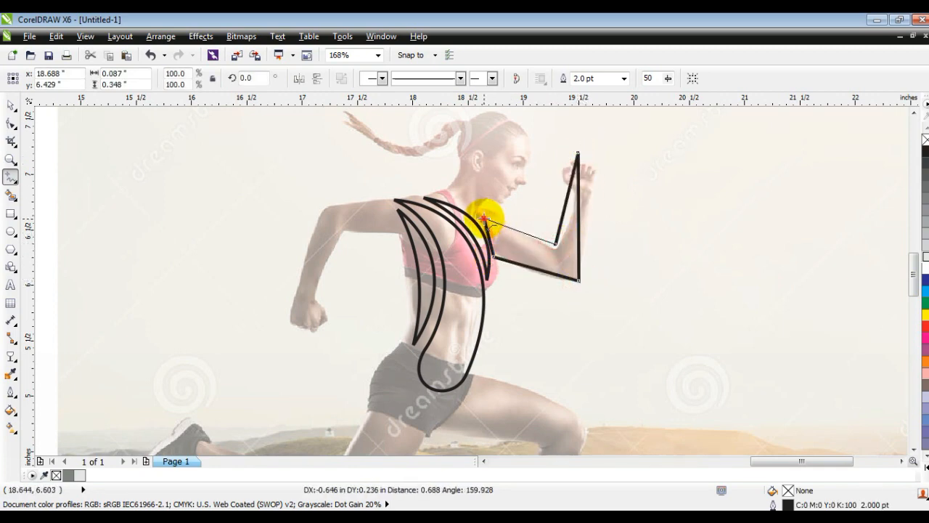
# Convert the arm outline's segments to curves and bend the forearm and upper-arm edges to follow the forward arm.
pyautogui.click(7, 161)
pyautogui.moveTo(369, 129); pyautogui.dragTo(664, 318)
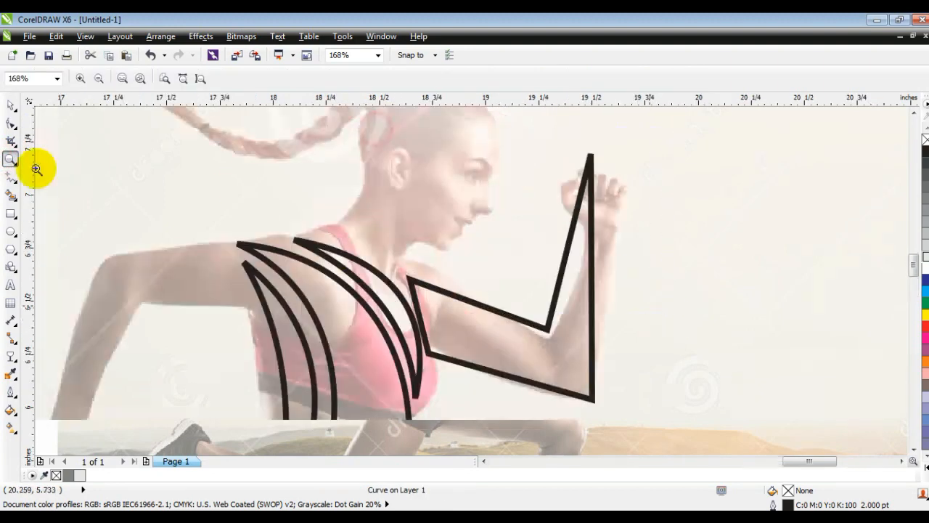
pyautogui.click(11, 123)
pyautogui.moveTo(654, 130); pyautogui.dragTo(363, 427)
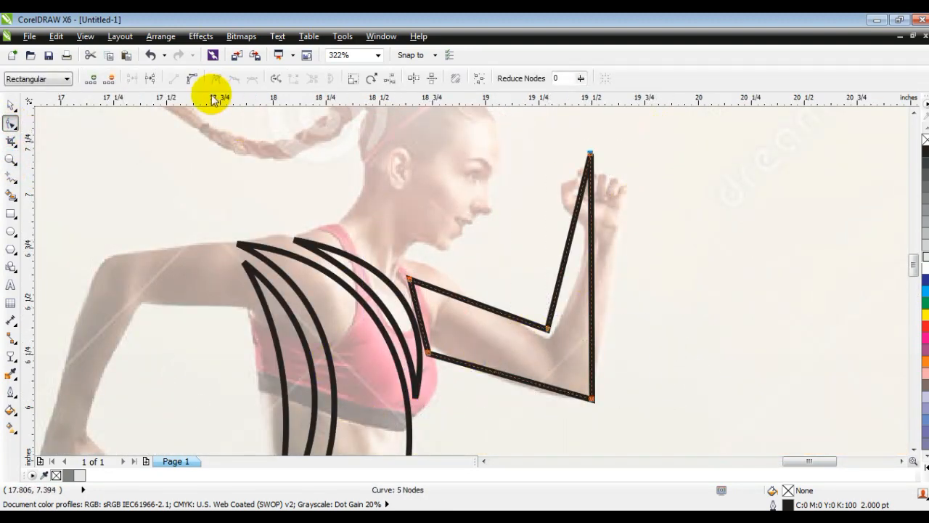
pyautogui.click(194, 79)
pyautogui.click(591, 269)
pyautogui.moveTo(593, 266); pyautogui.dragTo(625, 265)
pyautogui.moveTo(522, 378); pyautogui.dragTo(519, 397)
pyautogui.moveTo(562, 274); pyautogui.dragTo(579, 273)
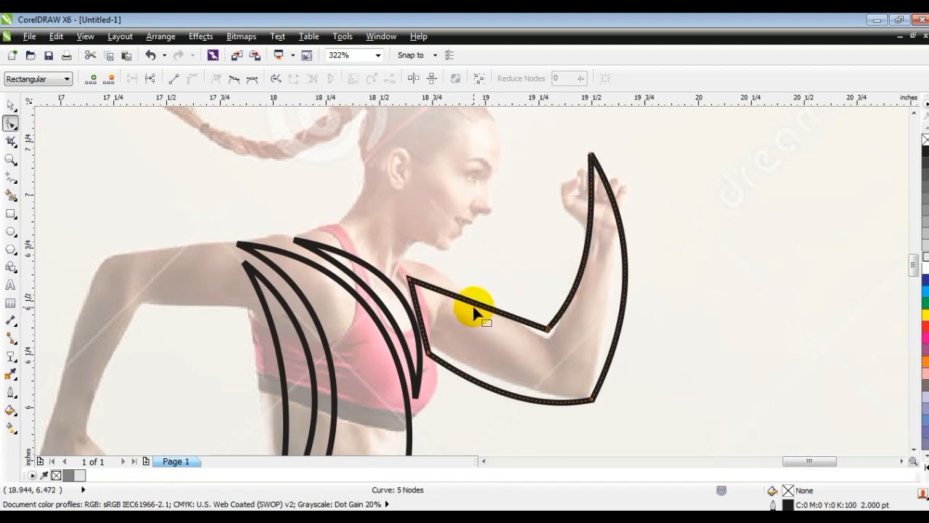
pyautogui.moveTo(491, 311); pyautogui.dragTo(492, 316)
# Reposition the arm outline's elbow and shoulder nodes and curve its shoulder edge for a closer fit to the arm.
pyautogui.moveTo(592, 400); pyautogui.dragTo(425, 432)
pyautogui.moveTo(422, 342); pyautogui.dragTo(592, 394)
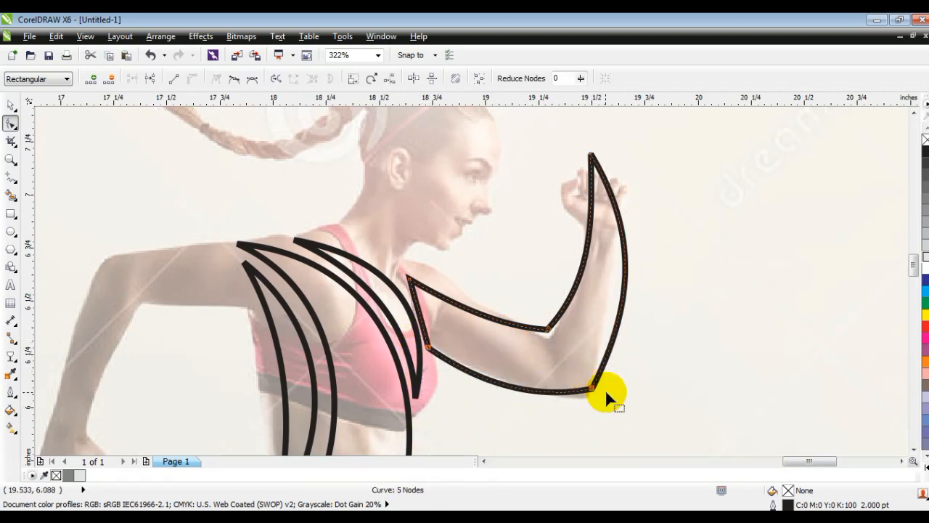
pyautogui.moveTo(419, 312); pyautogui.dragTo(426, 313)
pyautogui.moveTo(401, 270)
pyautogui.mouseDown()
pyautogui.moveTo(437, 294)
pyautogui.moveTo(400, 279)
pyautogui.mouseUp()
pyautogui.moveTo(428, 348); pyautogui.dragTo(428, 350)
pyautogui.moveTo(418, 302); pyautogui.dragTo(419, 303)
pyautogui.moveTo(593, 390); pyautogui.dragTo(590, 390)
pyautogui.moveTo(547, 329); pyautogui.dragTo(546, 335)
pyautogui.moveTo(546, 335); pyautogui.dragTo(557, 331)
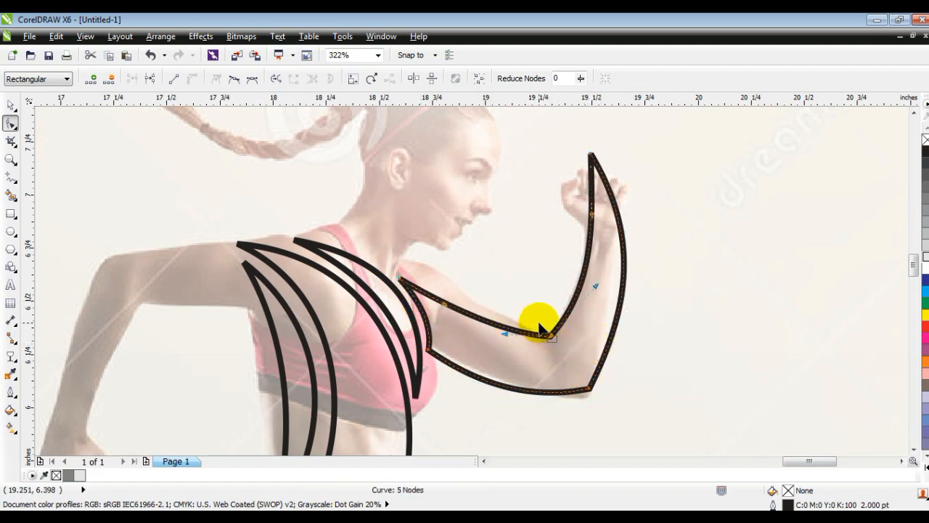
# Draw a closed straight-line outline around the hips and forward leg, from the waist past the knee to a point below the front foot.
pyautogui.press('F3')
pyautogui.press('F3')
pyautogui.click(11, 162)
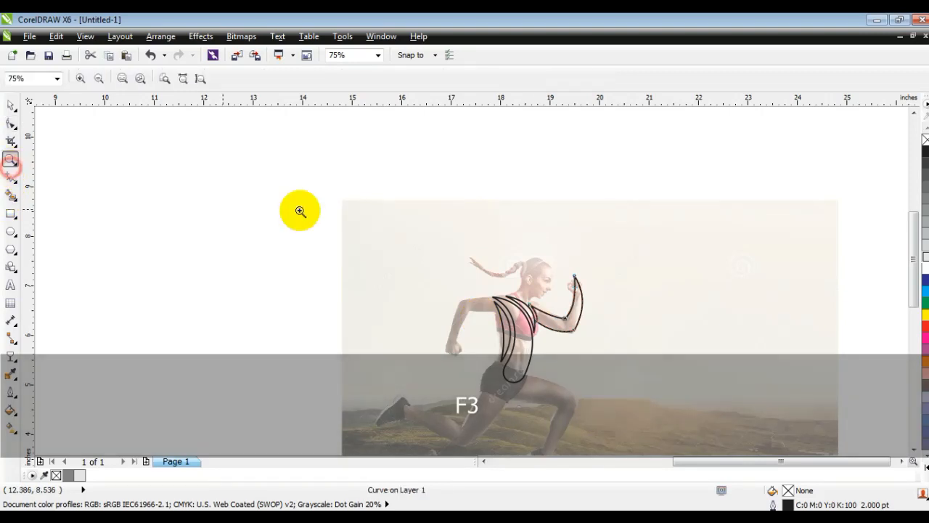
pyautogui.rightClick(457, 234)
pyautogui.click(464, 253)
pyautogui.moveTo(273, 228); pyautogui.dragTo(618, 407)
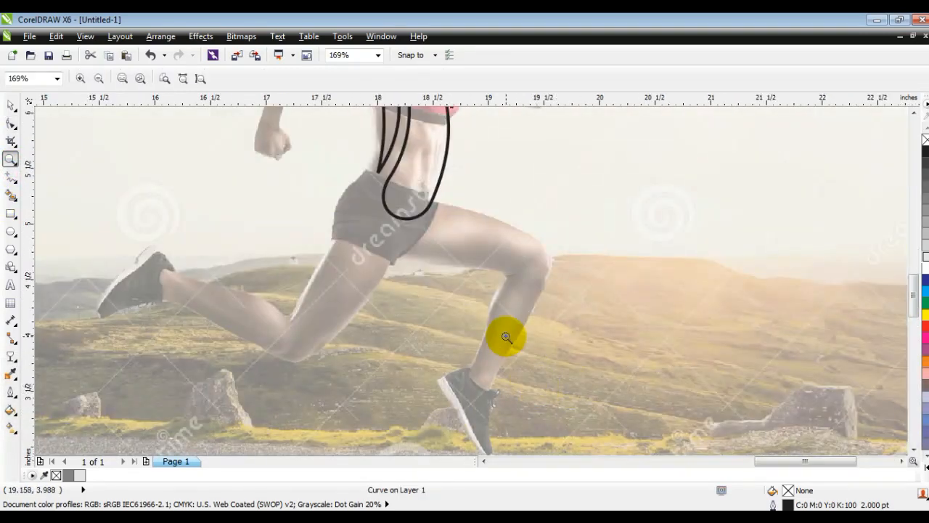
pyautogui.click(10, 176)
pyautogui.moveTo(378, 179)
pyautogui.mouseDown()
pyautogui.moveTo(415, 227)
pyautogui.moveTo(426, 209)
pyautogui.moveTo(437, 211)
pyautogui.mouseUp()
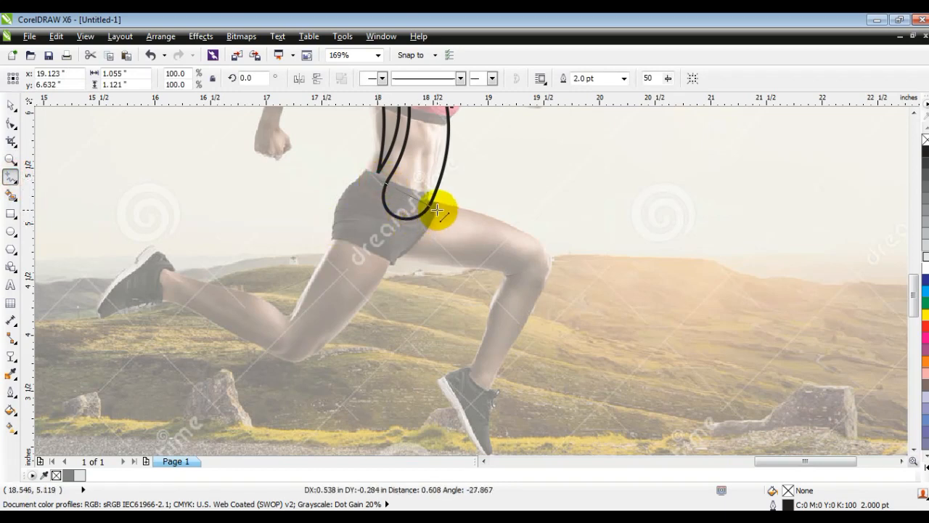
pyautogui.click(436, 210)
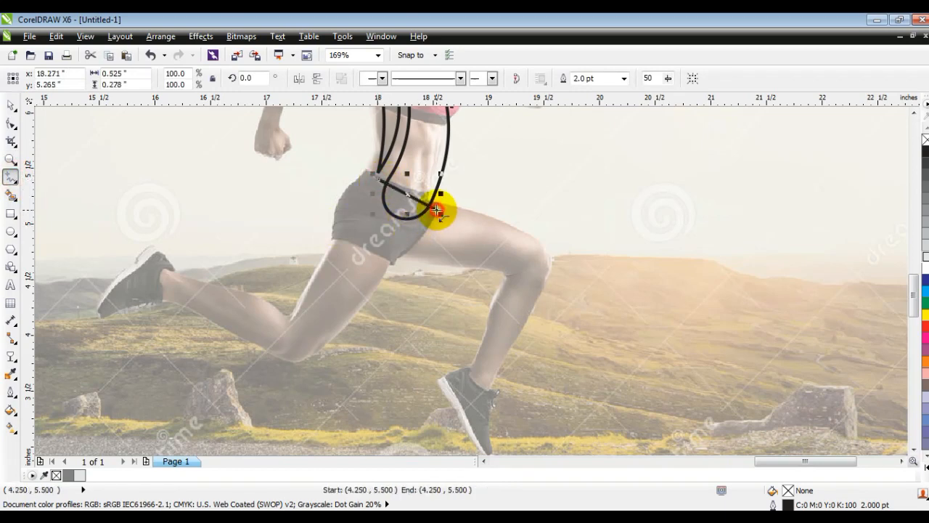
pyautogui.click(543, 289)
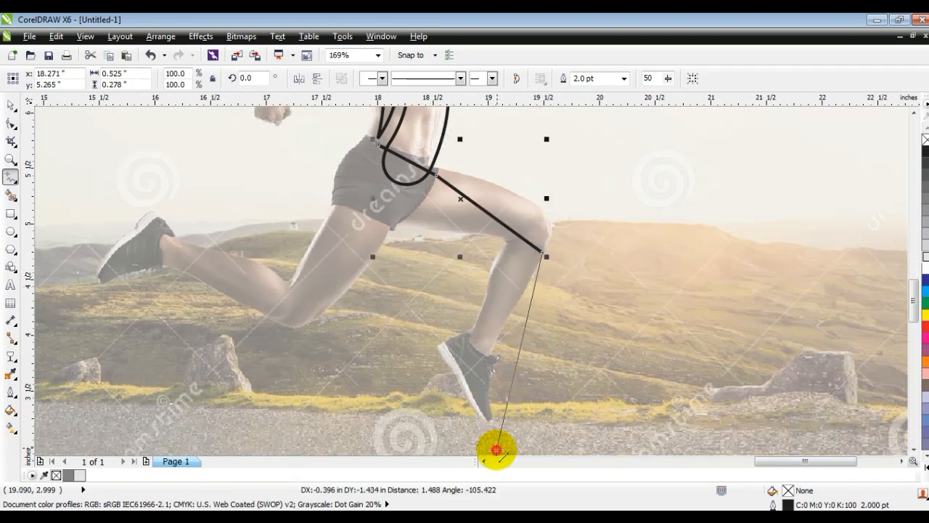
pyautogui.click(497, 448)
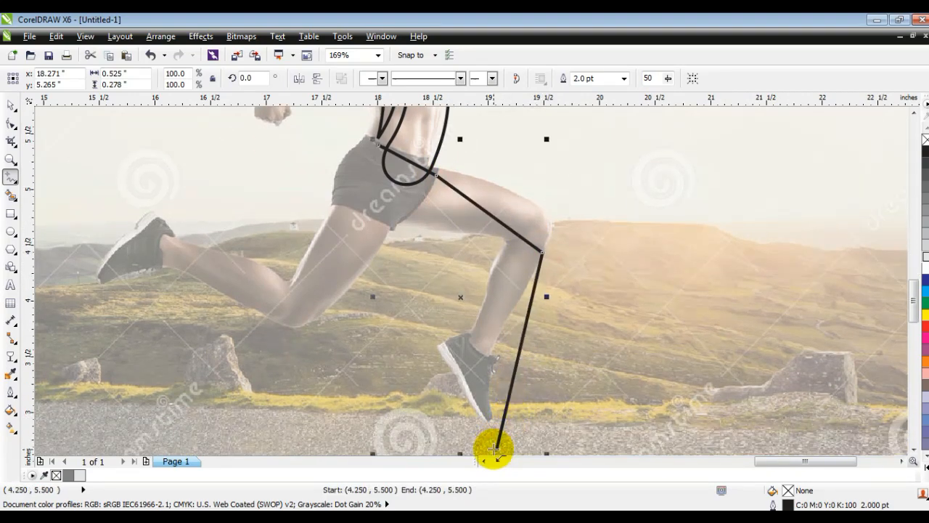
pyautogui.click(492, 238)
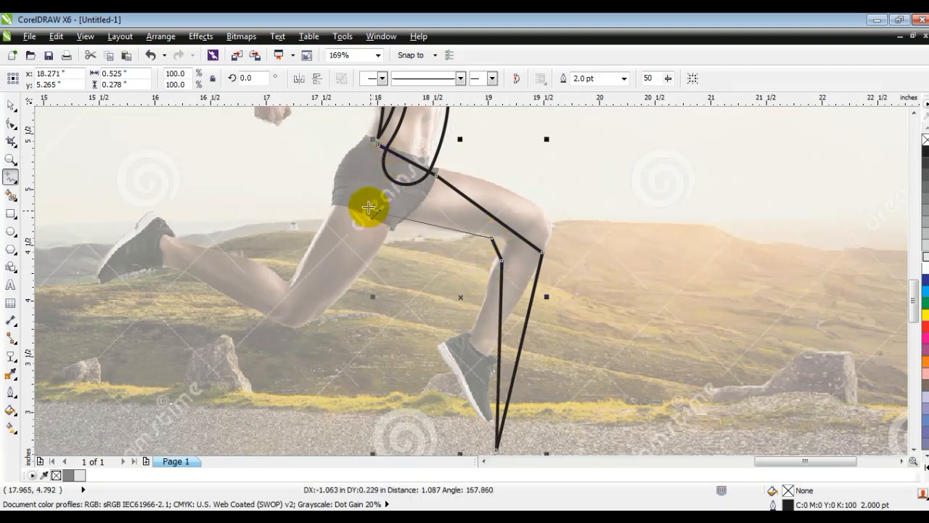
pyautogui.doubleClick(338, 197)
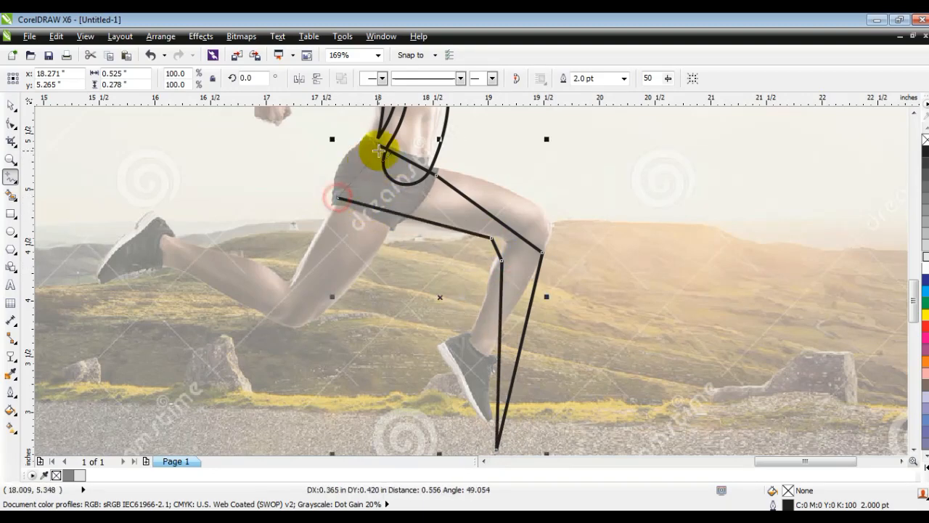
pyautogui.doubleClick(380, 148)
# Join the two loose end nodes at the back of the waist and convert all segments of the forward-leg outline to curves.
pyautogui.click(11, 124)
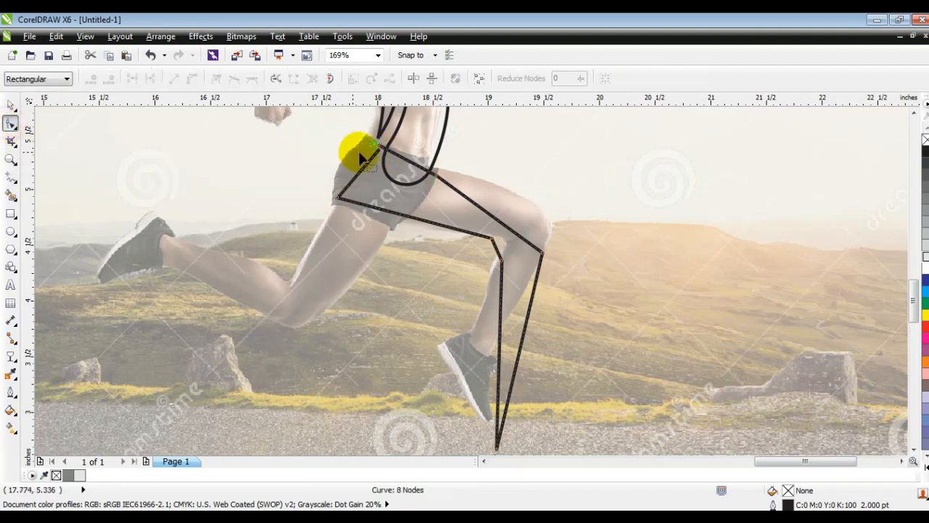
pyautogui.moveTo(378, 144); pyautogui.dragTo(385, 148)
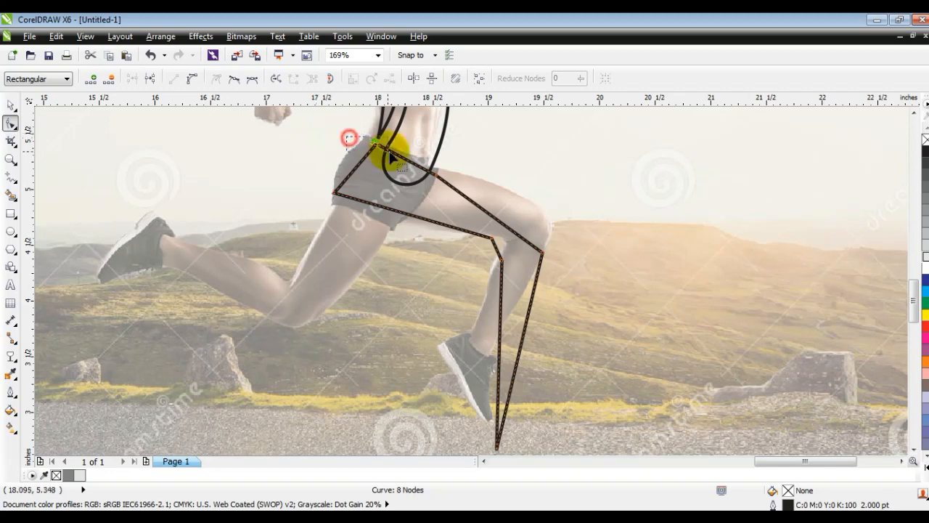
pyautogui.click(132, 78)
pyautogui.moveTo(274, 139); pyautogui.dragTo(581, 455)
pyautogui.click(191, 78)
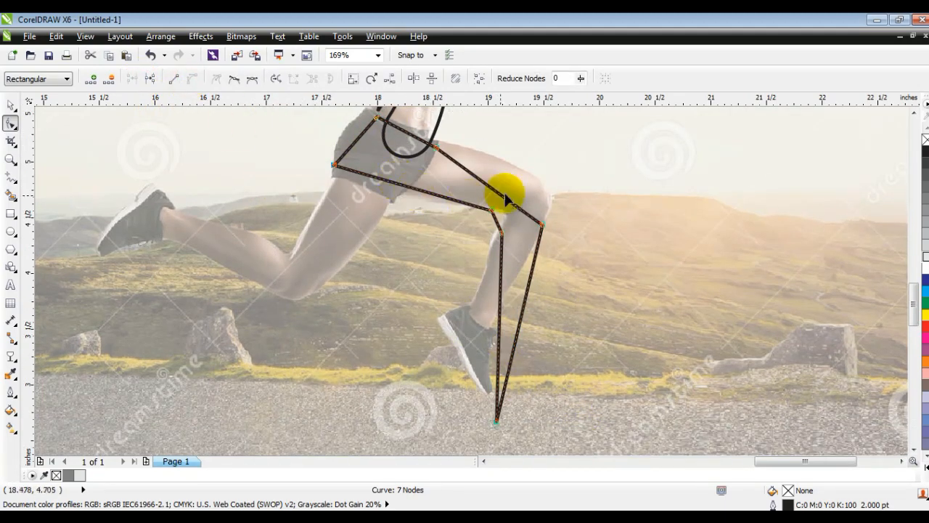
# Bend the forward-leg outline over the top of the thigh and knee, and wrap its waist edge around the torso shape's rounded lower end.
pyautogui.moveTo(488, 188); pyautogui.dragTo(534, 177)
pyautogui.moveTo(438, 154); pyautogui.dragTo(434, 143)
pyautogui.moveTo(361, 162); pyautogui.dragTo(366, 165)
pyautogui.moveTo(419, 136); pyautogui.dragTo(419, 176)
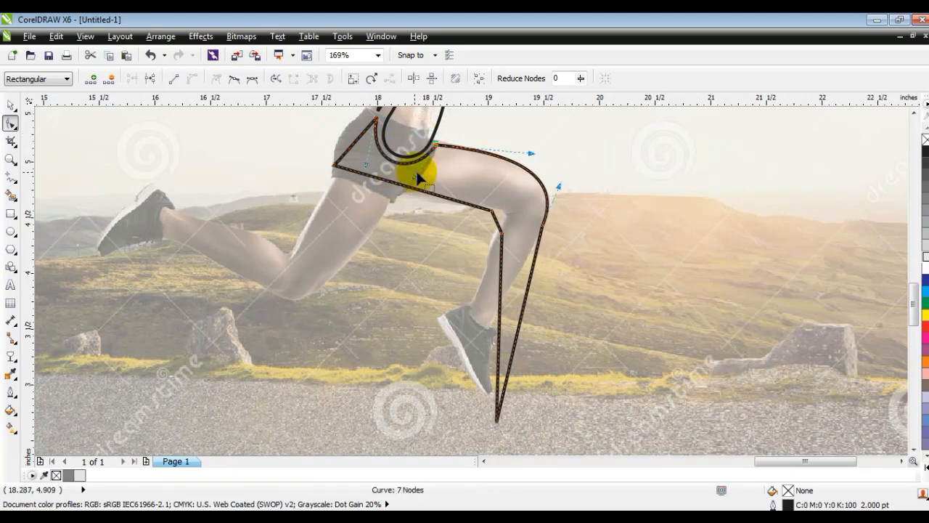
# Curve the forward-leg outline around the buttock and under the thigh, and shape the back of the knee and lower leg.
pyautogui.moveTo(365, 155); pyautogui.dragTo(342, 140)
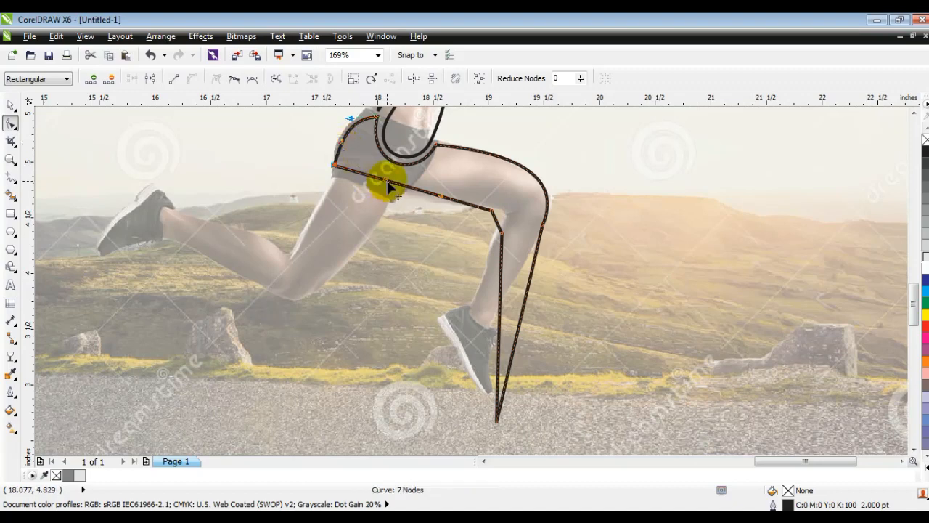
pyautogui.moveTo(335, 202); pyautogui.dragTo(335, 204)
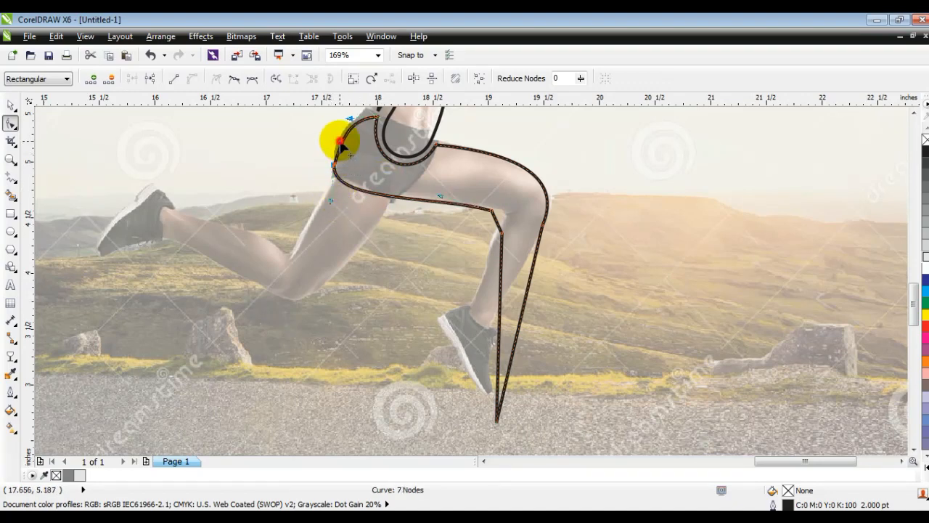
pyautogui.moveTo(335, 166); pyautogui.dragTo(338, 134)
pyautogui.moveTo(338, 194); pyautogui.dragTo(348, 195)
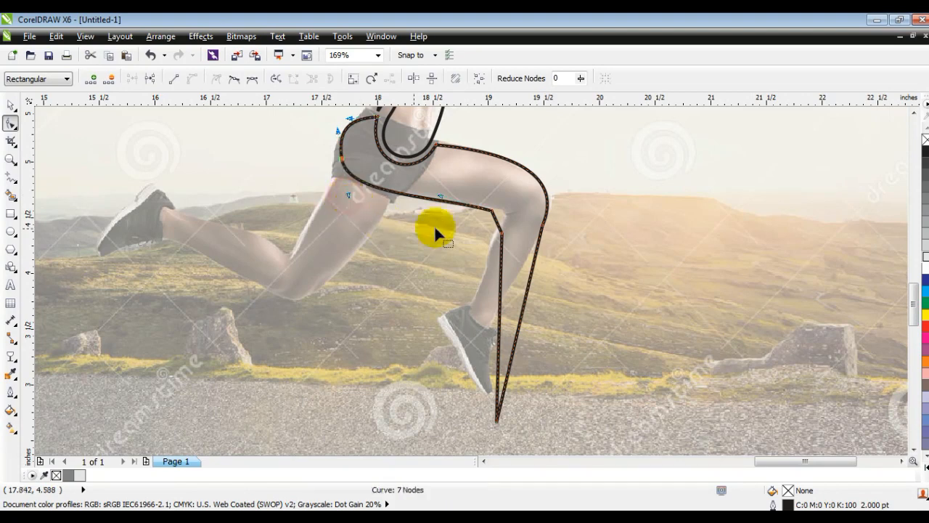
pyautogui.moveTo(495, 214); pyautogui.dragTo(498, 219)
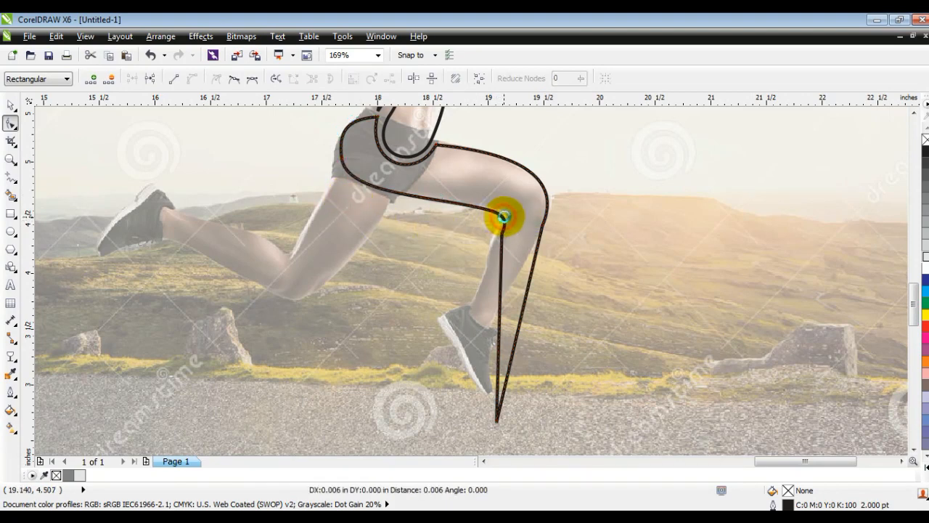
pyautogui.moveTo(501, 295)
pyautogui.mouseDown()
pyautogui.moveTo(482, 306)
pyautogui.moveTo(514, 306)
pyautogui.moveTo(512, 320)
pyautogui.moveTo(501, 308)
pyautogui.mouseUp()
# Refine the buttock curve of the forward-leg outline by adjusting its rear hip node and curve handles.
pyautogui.click(11, 160)
pyautogui.click(253, 214)
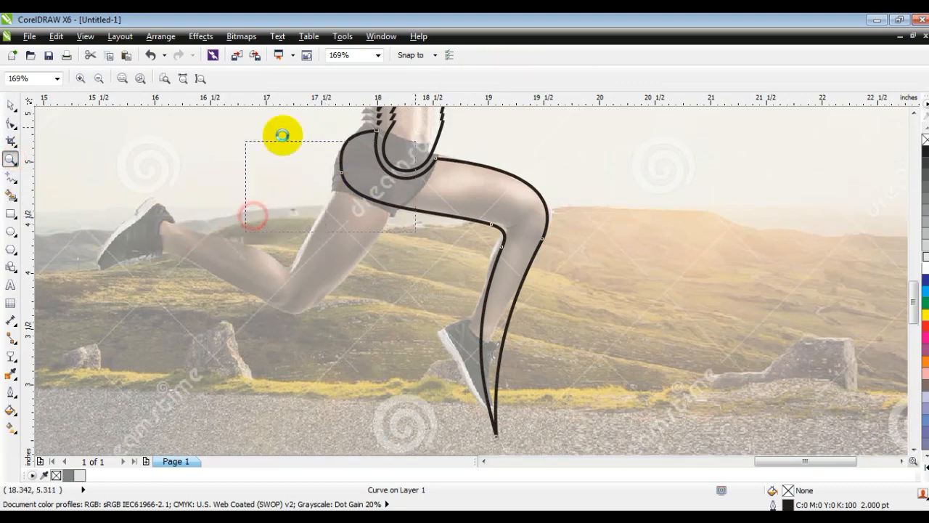
pyautogui.click(11, 124)
pyautogui.moveTo(352, 306); pyautogui.dragTo(418, 347)
pyautogui.click(393, 278)
pyautogui.moveTo(403, 275); pyautogui.dragTo(405, 274)
pyautogui.click(398, 332)
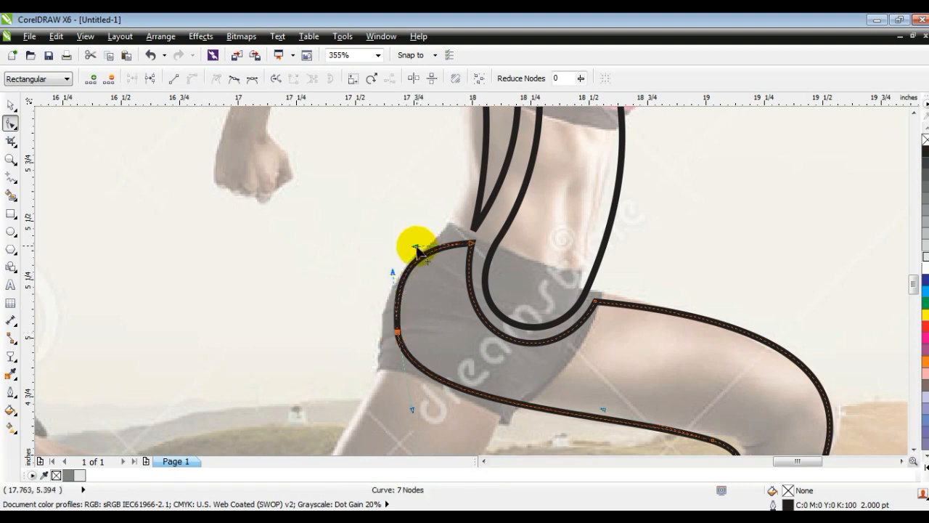
pyautogui.click(395, 331)
pyautogui.moveTo(390, 270); pyautogui.dragTo(390, 270)
# Draw a closed six-node straight-line outline around the rear leg, from under the hip past the knee to a point beyond the trailing foot.
pyautogui.press('F3')
pyautogui.press('F3')
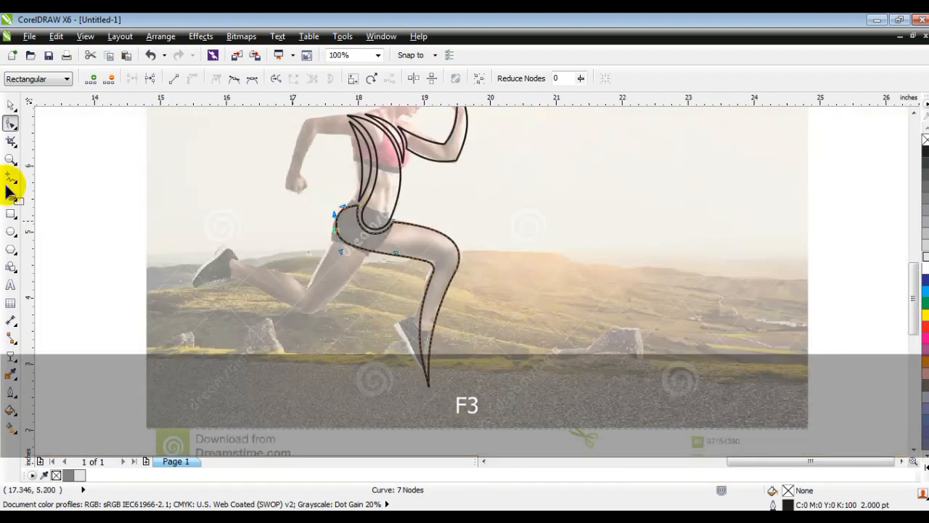
pyautogui.click(11, 158)
pyautogui.rightClick(329, 227)
pyautogui.moveTo(276, 228); pyautogui.dragTo(588, 368)
pyautogui.click(11, 176)
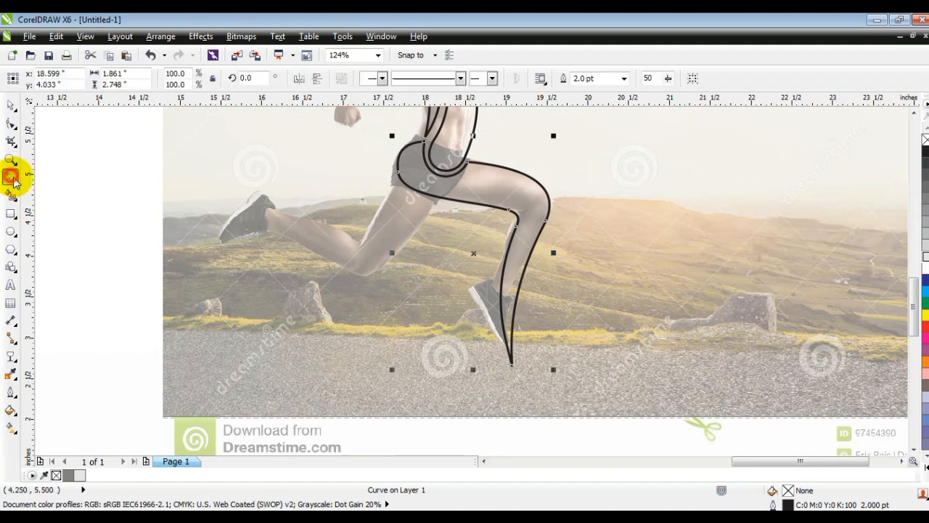
pyautogui.press('Escape')
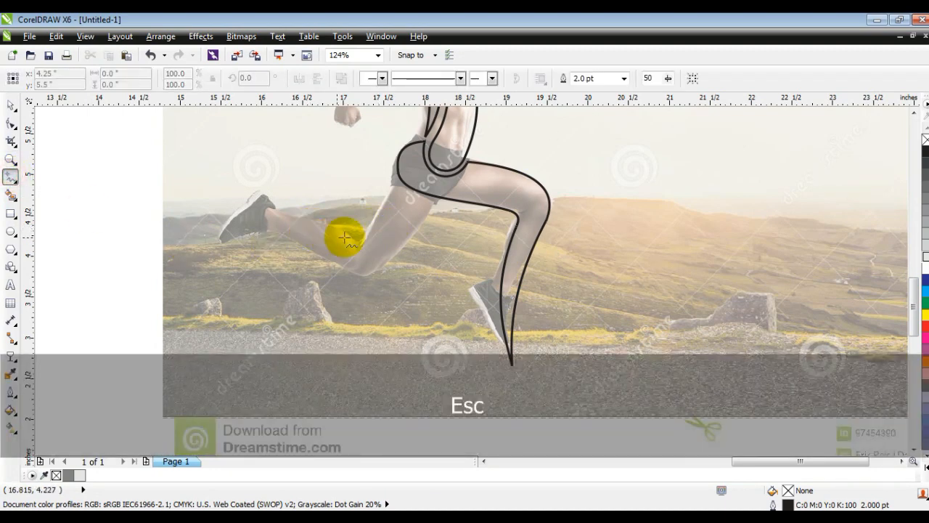
pyautogui.click(439, 202)
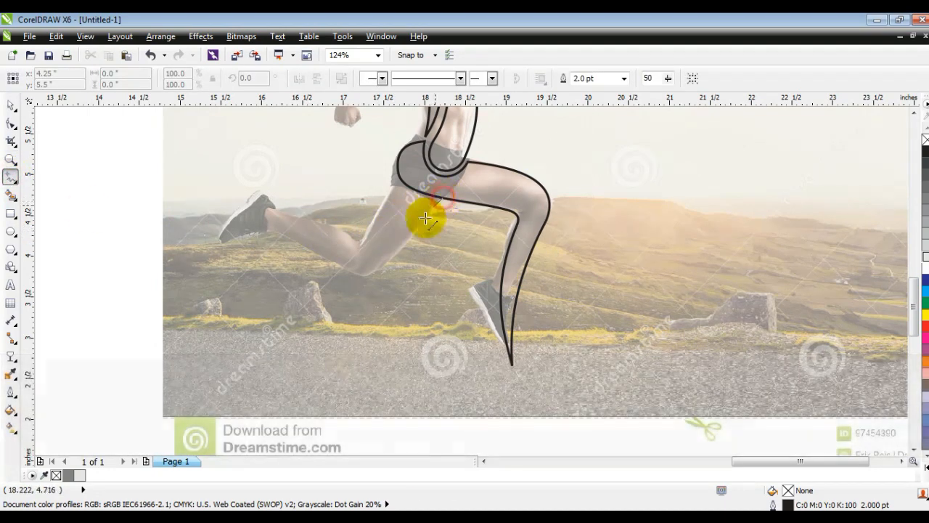
pyautogui.click(382, 268)
pyautogui.click(342, 268)
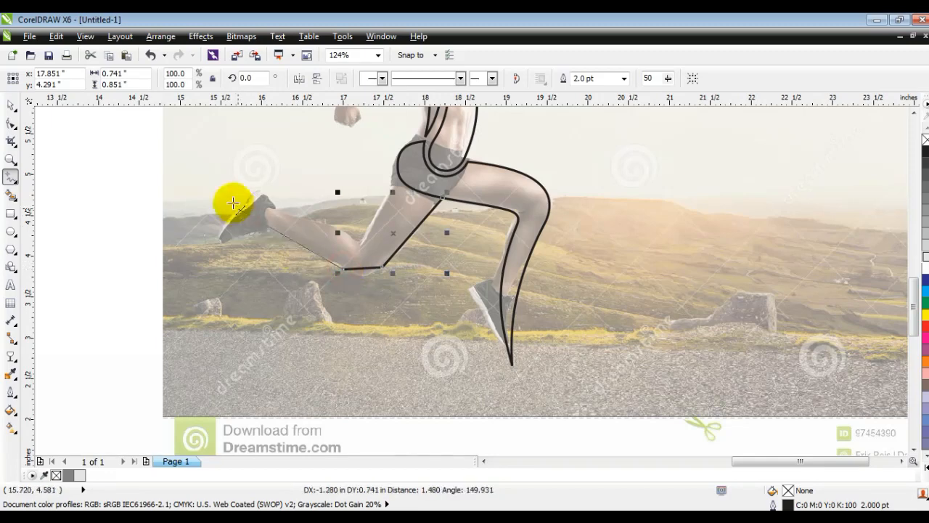
pyautogui.click(215, 189)
pyautogui.click(352, 238)
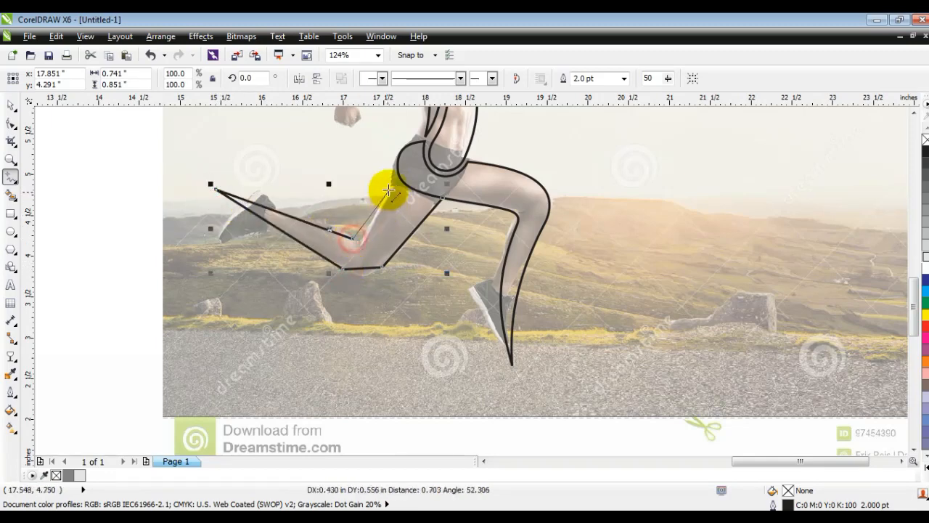
pyautogui.click(397, 175)
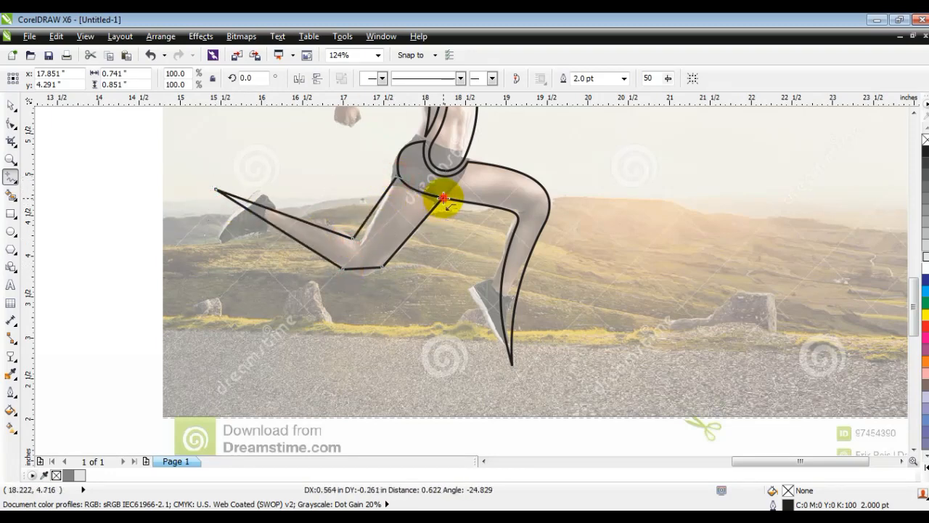
# Convert all segments of the rear-leg outline to curves and bend the upper and lower edges of its lower leg upward.
pyautogui.click(11, 123)
pyautogui.moveTo(120, 160); pyautogui.dragTo(461, 283)
pyautogui.hotkey('shift', 'F2')
pyautogui.click(193, 80)
pyautogui.moveTo(311, 253); pyautogui.dragTo(348, 213)
pyautogui.moveTo(279, 295); pyautogui.dragTo(298, 264)
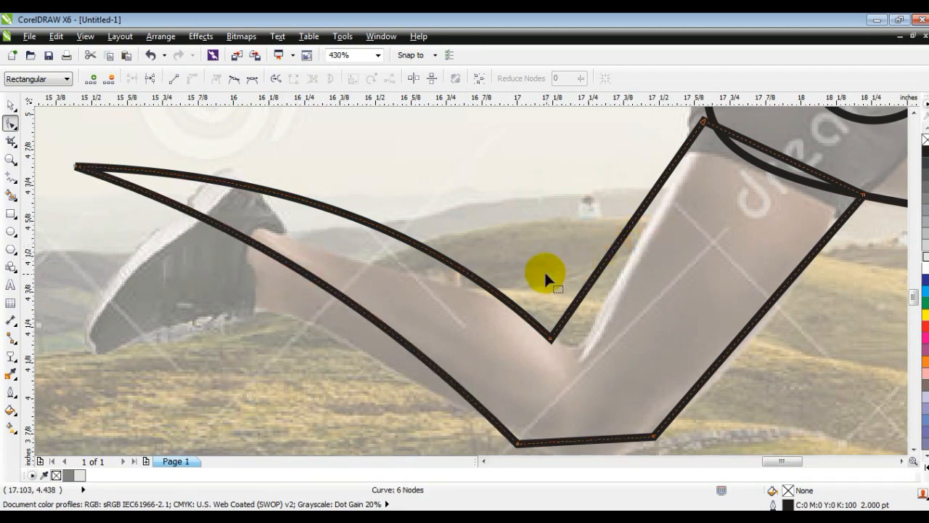
# Bend both thigh edges of the rear-leg outline to follow the leg, and curve its upper end along the hip shape.
pyautogui.moveTo(614, 254); pyautogui.dragTo(639, 250)
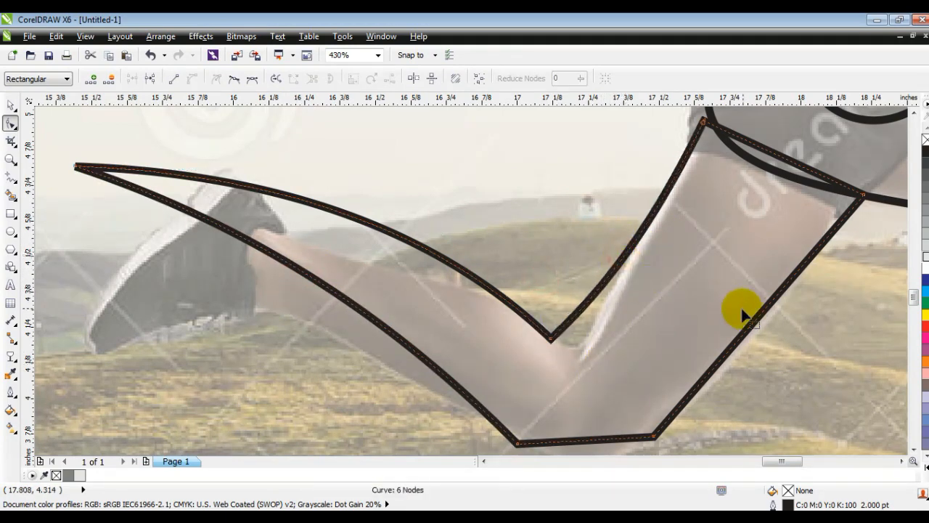
pyautogui.moveTo(748, 330); pyautogui.dragTo(766, 343)
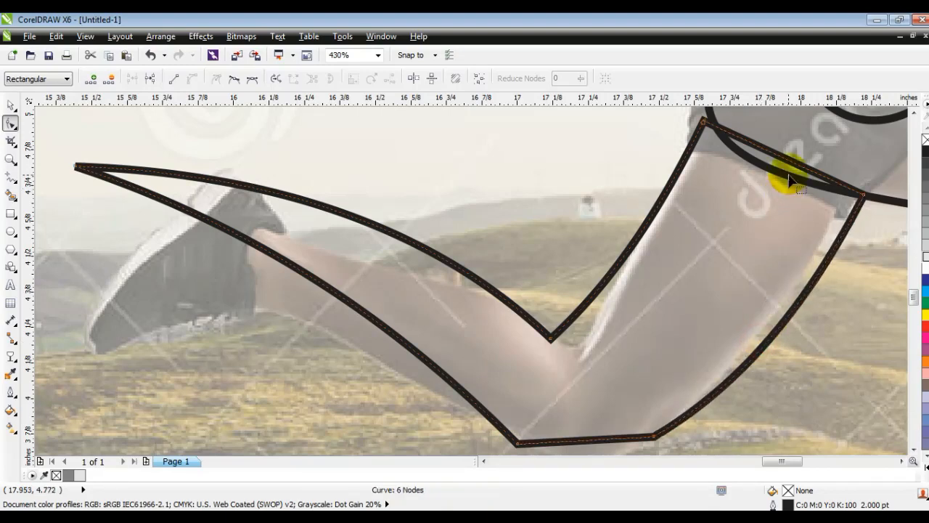
pyautogui.moveTo(775, 182); pyautogui.dragTo(771, 183)
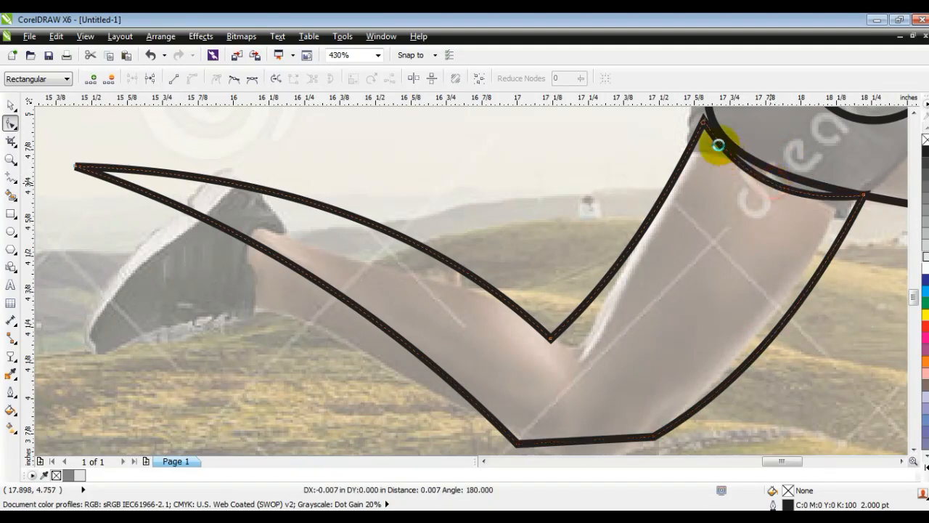
# Move the rear-leg outline's two hip nodes slightly away from the hip shape and round the short edge under the knee.
pyautogui.moveTo(704, 122); pyautogui.dragTo(691, 116)
pyautogui.moveTo(863, 193); pyautogui.dragTo(866, 205)
pyautogui.moveTo(746, 174); pyautogui.dragTo(747, 174)
pyautogui.press('F3')
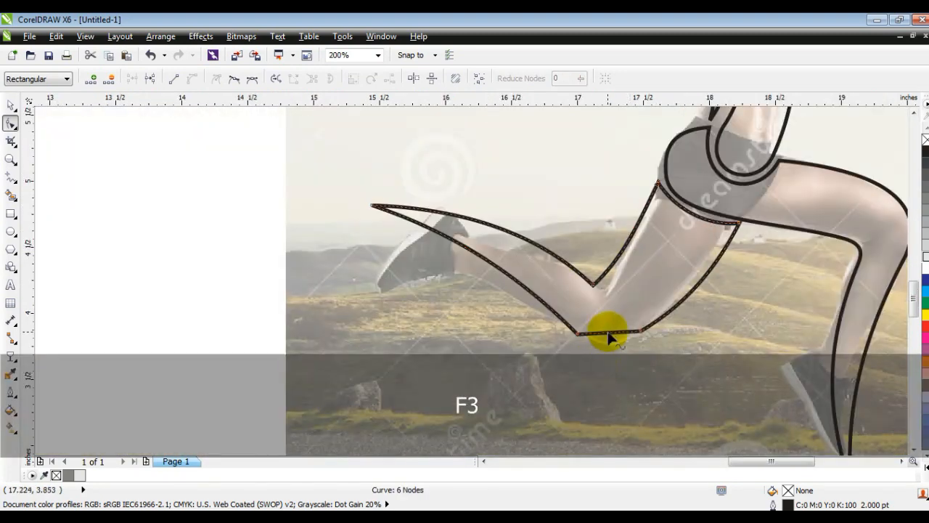
pyautogui.moveTo(612, 340); pyautogui.dragTo(609, 342)
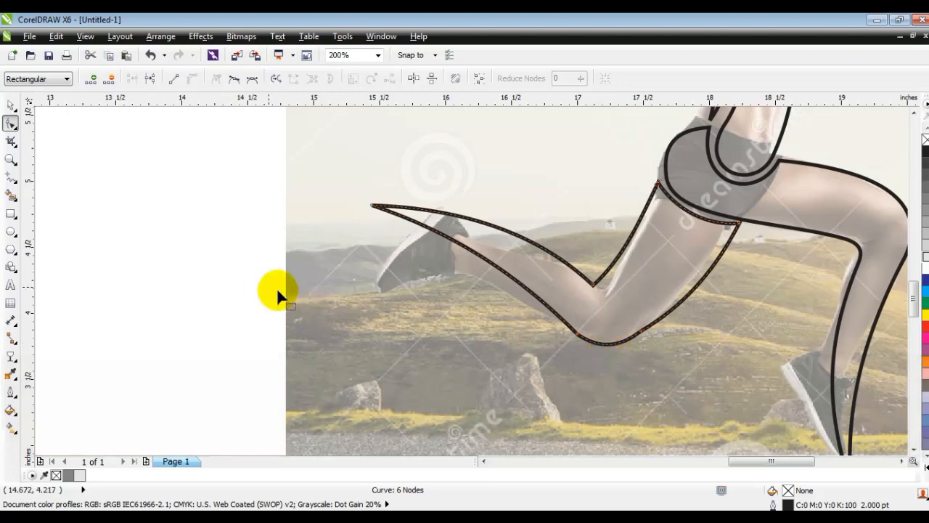
pyautogui.moveTo(612, 346); pyautogui.dragTo(610, 339)
# Draw a closed three-node outline for the rear arm, from the top of the rear shoulder out to a far point and back to the armpit.
pyautogui.press('F4')
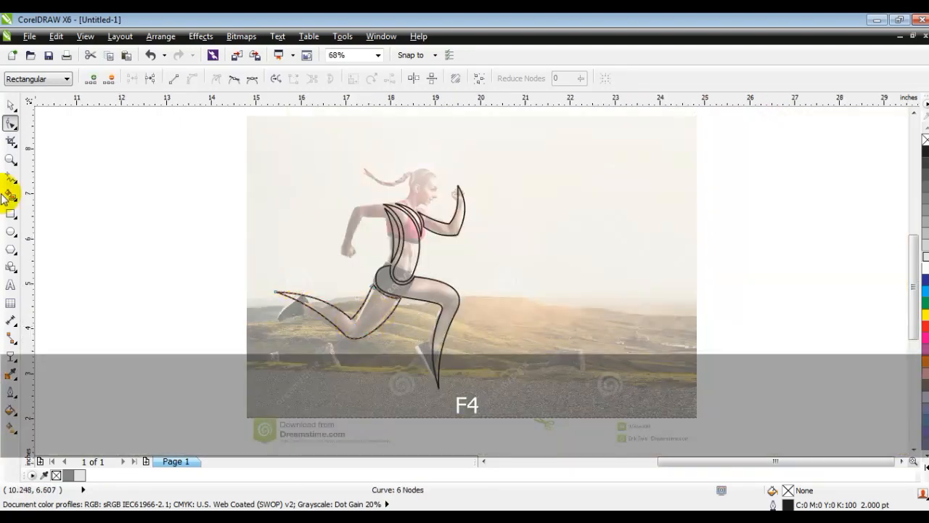
pyautogui.click(10, 160)
pyautogui.moveTo(292, 150); pyautogui.dragTo(587, 308)
pyautogui.moveTo(145, 178)
pyautogui.mouseDown()
pyautogui.moveTo(587, 344)
pyautogui.moveTo(695, 372)
pyautogui.mouseUp()
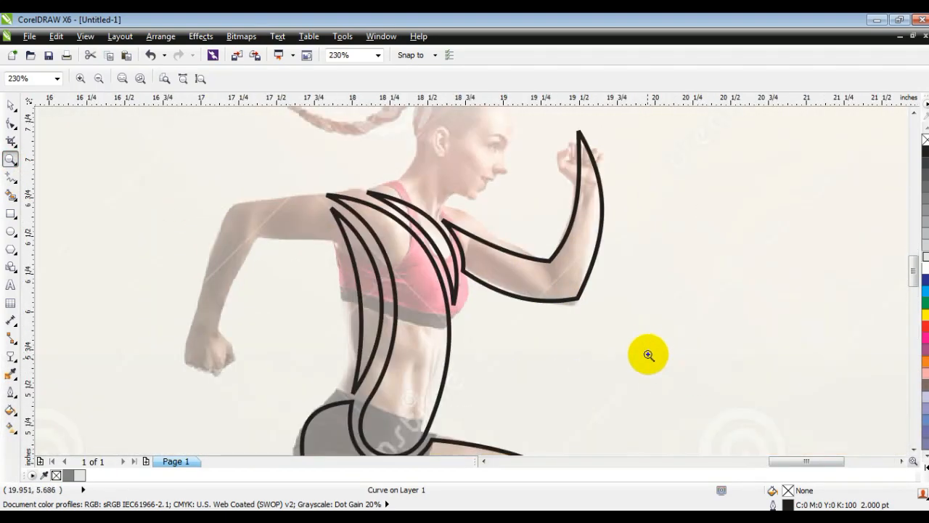
pyautogui.click(10, 176)
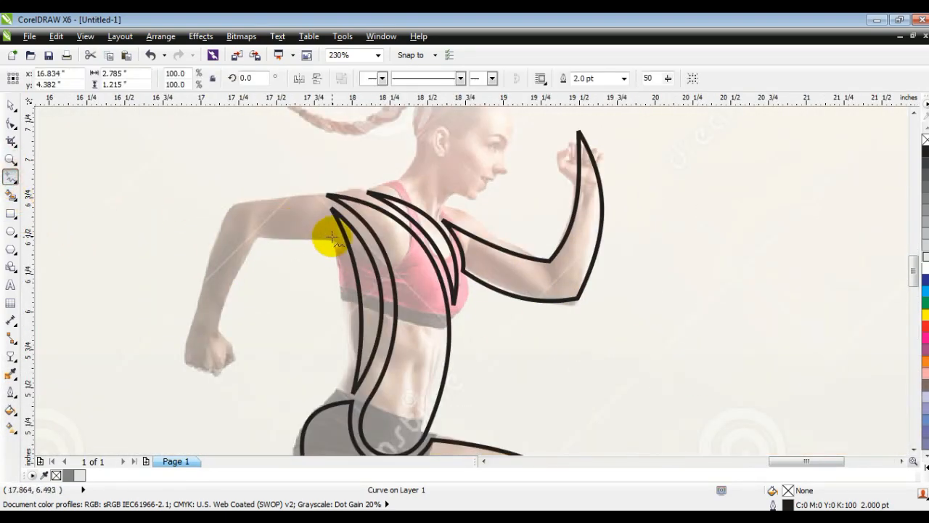
pyautogui.click(301, 195)
pyautogui.click(97, 298)
pyautogui.click(336, 237)
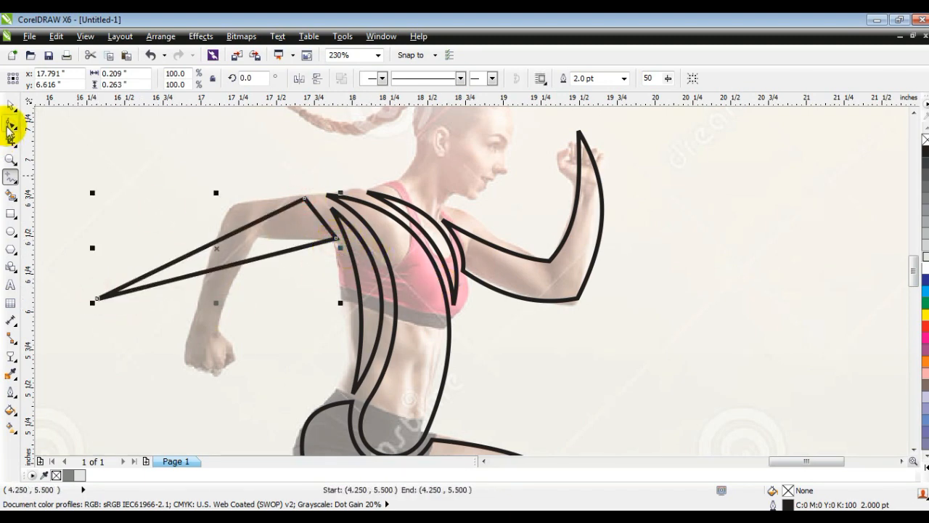
# Convert the rear-arm outline's segments to curves, bend its upper edge into an S shape and round the short shoulder edge.
pyautogui.click(11, 123)
pyautogui.click(85, 180)
pyautogui.moveTo(277, 181); pyautogui.dragTo(306, 237)
pyautogui.moveTo(166, 266); pyautogui.dragTo(197, 318)
pyautogui.moveTo(240, 236); pyautogui.dragTo(220, 204)
pyautogui.moveTo(317, 211)
pyautogui.mouseDown()
pyautogui.moveTo(322, 198)
pyautogui.moveTo(333, 222)
pyautogui.moveTo(319, 200)
pyautogui.mouseUp()
pyautogui.click(304, 202)
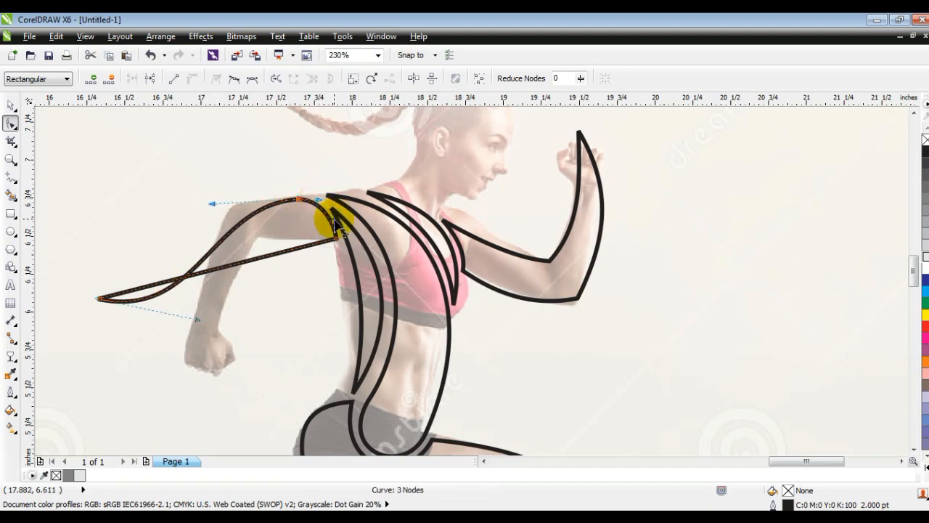
# Bend the rear-arm outline's lower edge into an S curve that follows the upper edge and tapers to the far tip.
pyautogui.click(326, 233)
pyautogui.moveTo(260, 261); pyautogui.dragTo(181, 333)
pyautogui.moveTo(183, 372); pyautogui.dragTo(188, 385)
pyautogui.moveTo(203, 320); pyautogui.dragTo(203, 312)
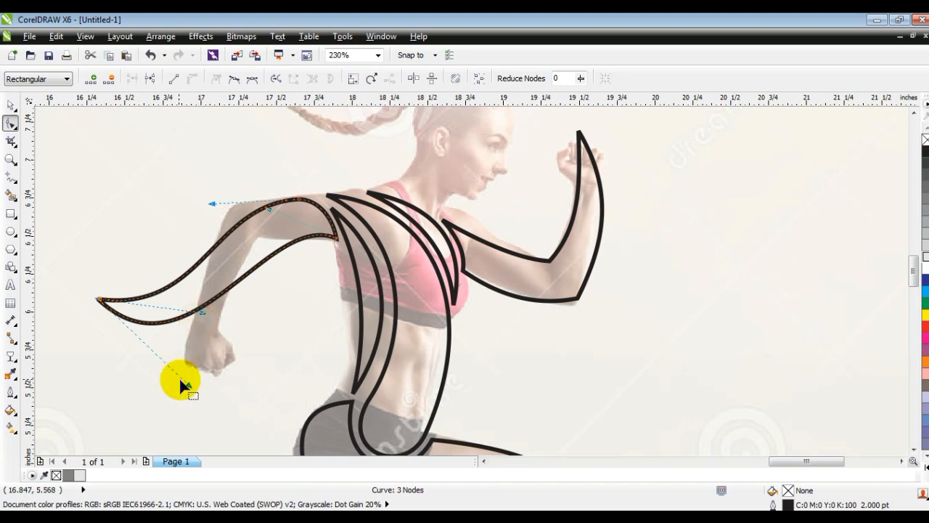
pyautogui.moveTo(188, 387); pyautogui.dragTo(198, 369)
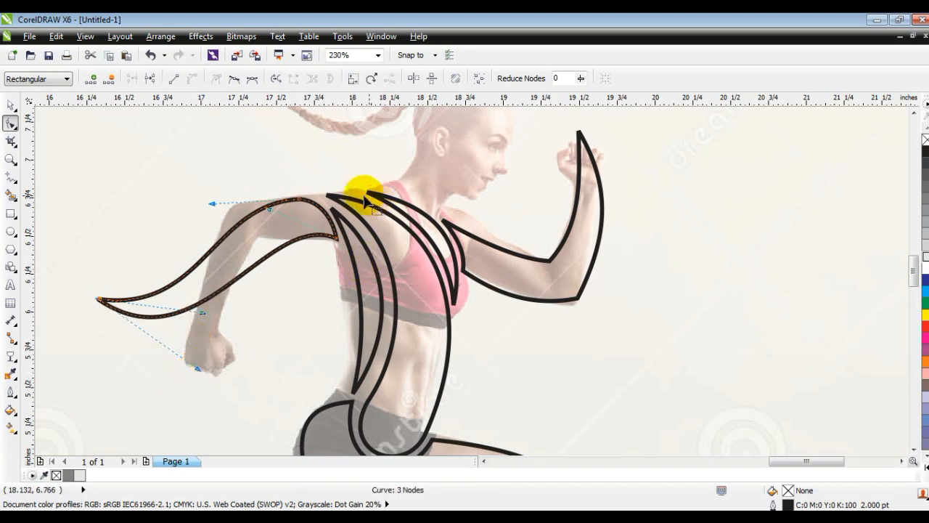
# Fine-tune the rear-arm outline's top shoulder node and level its curve handle, then deselect the shape.
pyautogui.moveTo(300, 200); pyautogui.dragTo(320, 201)
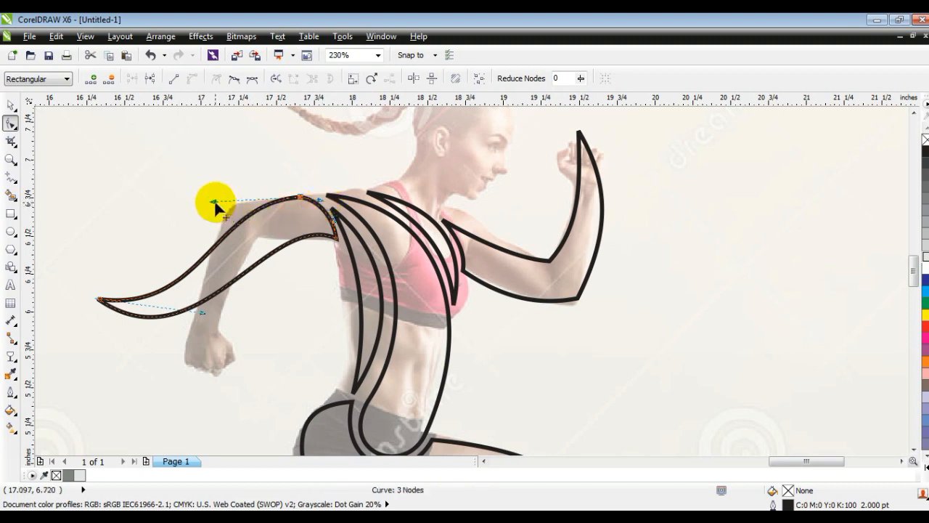
pyautogui.moveTo(214, 198); pyautogui.dragTo(214, 199)
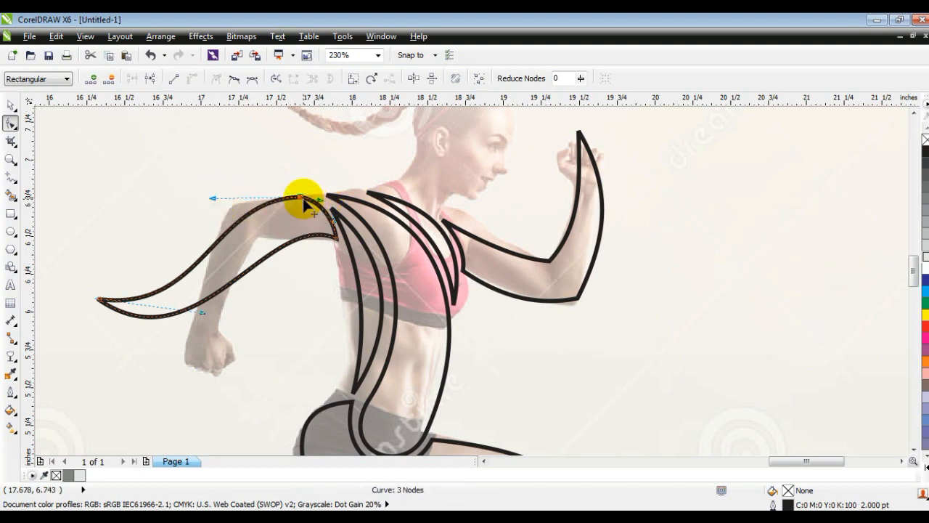
pyautogui.moveTo(302, 199); pyautogui.dragTo(301, 197)
pyautogui.click(12, 107)
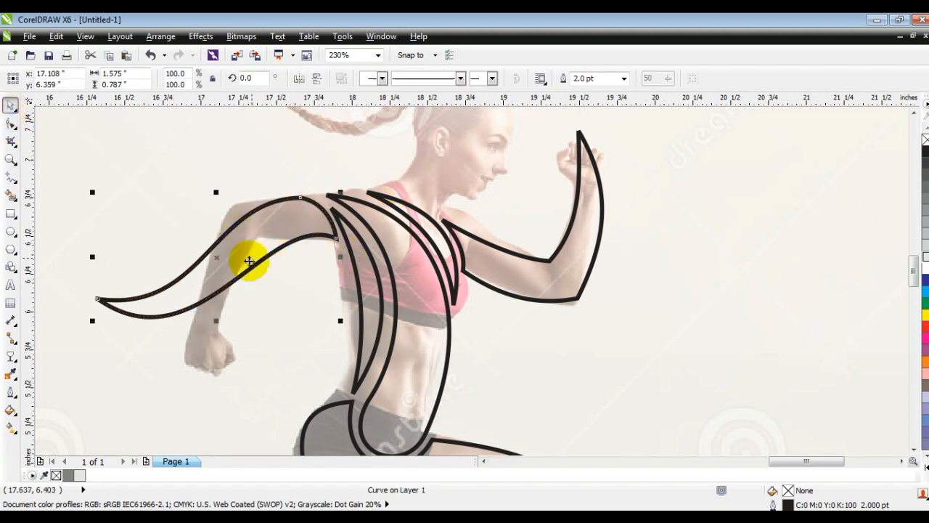
pyautogui.press('F3')
pyautogui.press('Escape')
# Draw a closed two-node shape for a hair strand, from the back of the head up to a point above the braid.
pyautogui.click(8, 164)
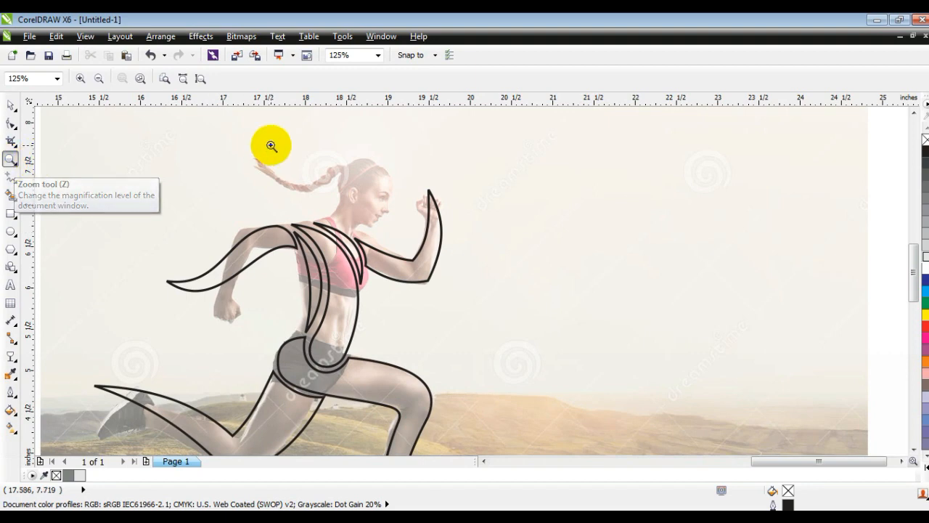
pyautogui.moveTo(202, 134); pyautogui.dragTo(515, 297)
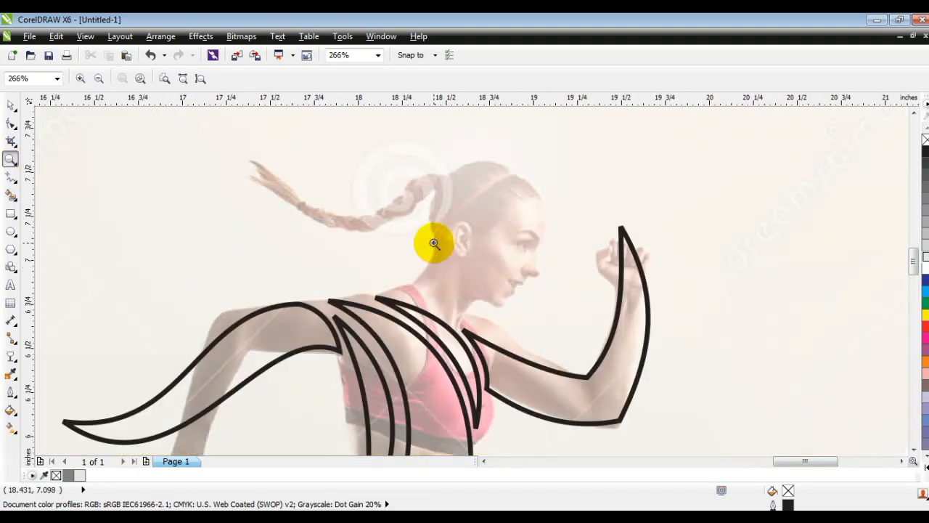
pyautogui.click(10, 179)
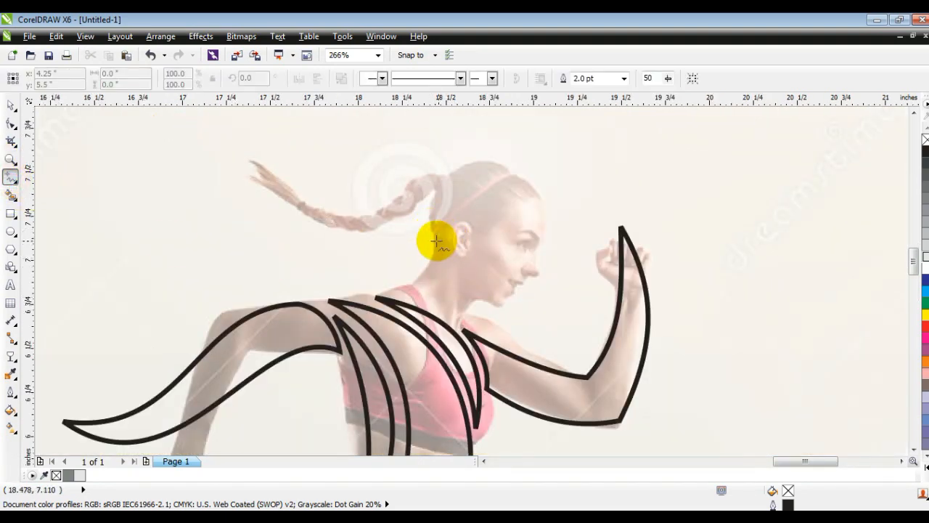
pyautogui.click(431, 242)
pyautogui.click(312, 166)
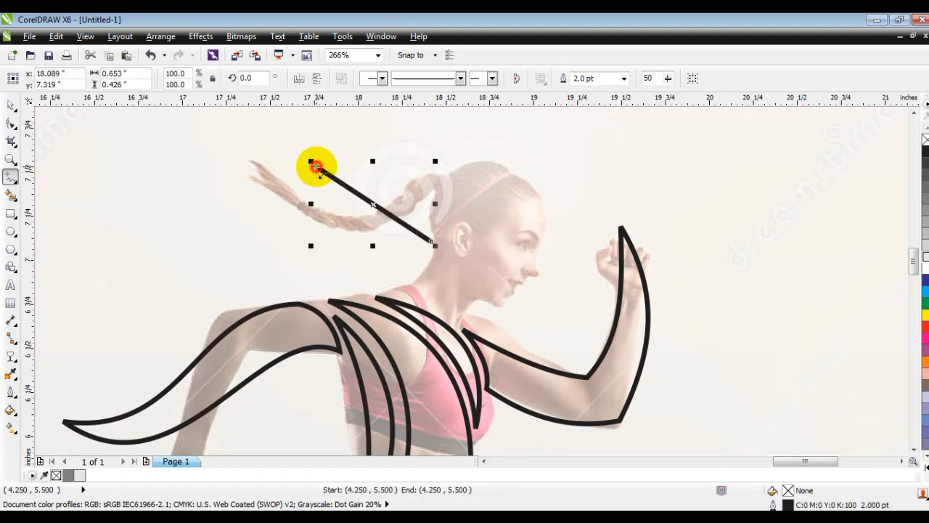
pyautogui.click(312, 166)
# Convert the hair strand's two segments to curves and bend them apart into a wavy, leaf-like shape with pointed ends.
pyautogui.click(11, 124)
pyautogui.moveTo(208, 141); pyautogui.dragTo(503, 299)
pyautogui.click(195, 78)
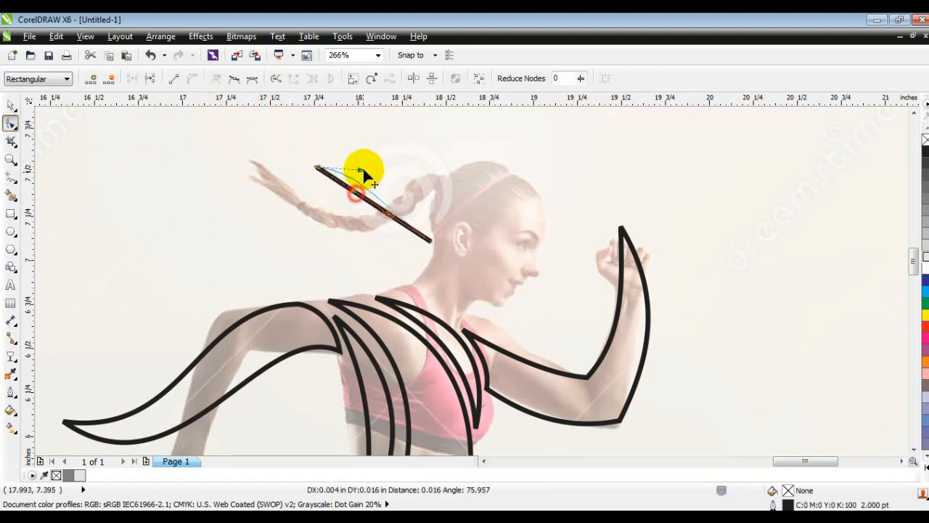
pyautogui.moveTo(379, 150); pyautogui.dragTo(324, 231)
pyautogui.moveTo(390, 218); pyautogui.dragTo(411, 182)
pyautogui.moveTo(386, 247); pyautogui.dragTo(420, 164)
pyautogui.moveTo(354, 191); pyautogui.dragTo(352, 195)
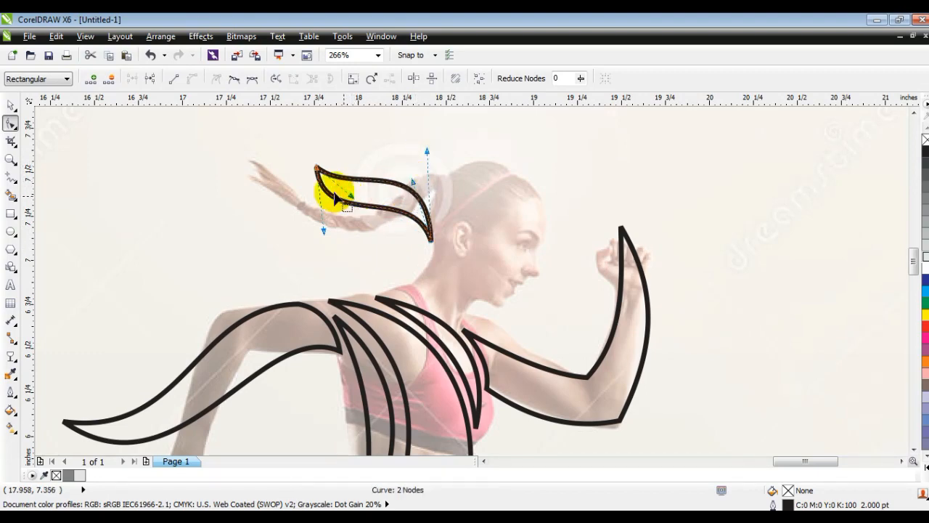
# Nudge the hair strand's outer tip slightly upward and its head-side tip slightly away from the head.
pyautogui.moveTo(316, 170); pyautogui.dragTo(315, 163)
pyautogui.moveTo(433, 245); pyautogui.dragTo(429, 246)
pyautogui.moveTo(317, 162); pyautogui.dragTo(318, 159)
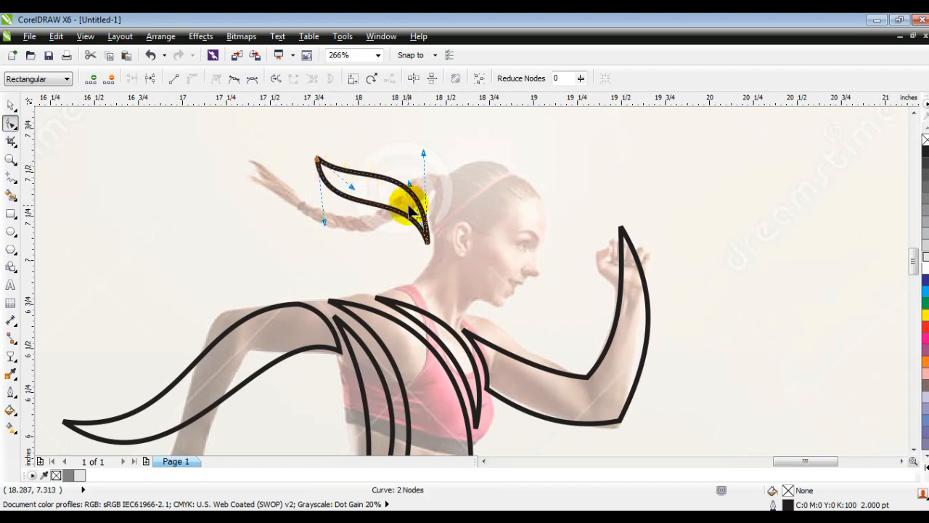
# Duplicate the hair strand, mirror the copy horizontally, enlarge it to about 108% and rotate it into place below the first strand's outer end.
pyautogui.click(10, 106)
pyautogui.moveTo(357, 196); pyautogui.dragTo(275, 211)
pyautogui.rightClick(275, 211)
pyautogui.click(299, 80)
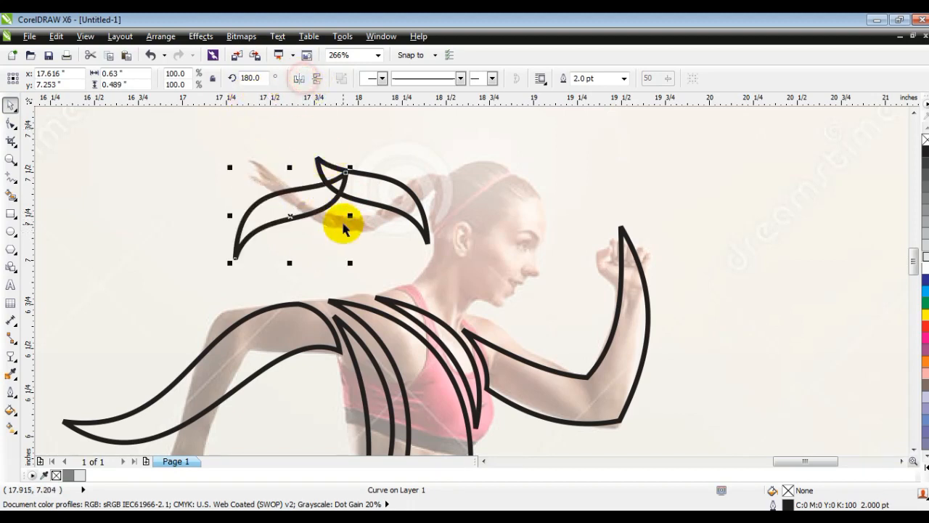
pyautogui.click(321, 196)
pyautogui.moveTo(349, 164); pyautogui.dragTo(369, 241)
pyautogui.moveTo(331, 238); pyautogui.dragTo(365, 234)
pyautogui.click(354, 232)
# Draw a closed three-node outline for the head, from the base of the neck to the upper back of the head and the chin.
pyautogui.click(10, 176)
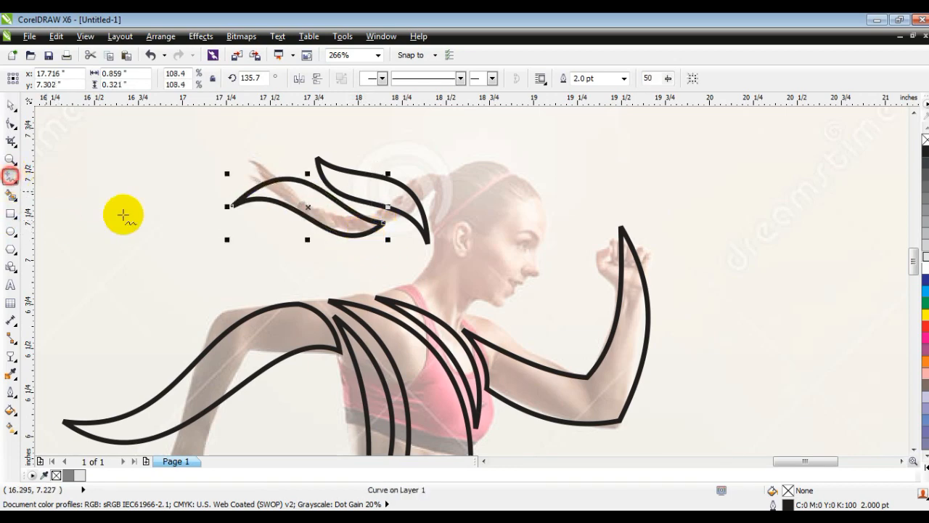
pyautogui.click(417, 290)
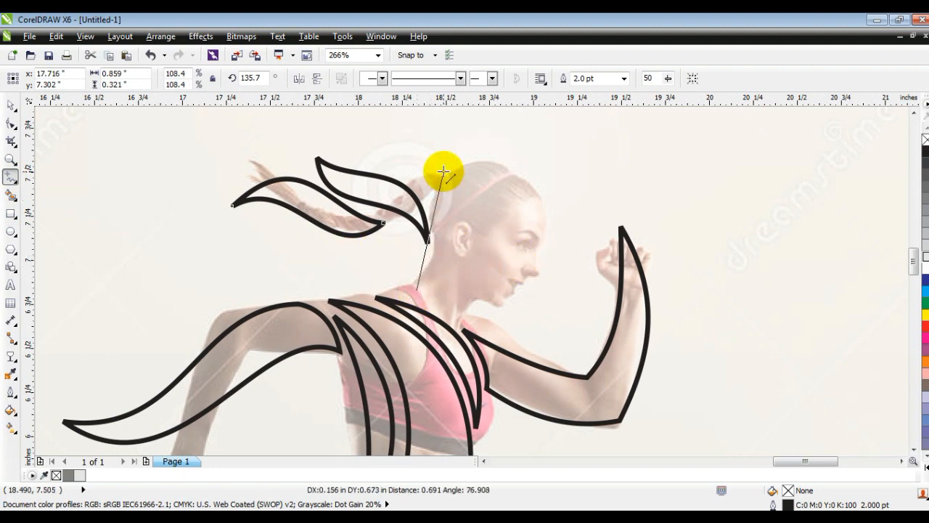
pyautogui.doubleClick(443, 172)
pyautogui.doubleClick(501, 294)
pyautogui.click(417, 290)
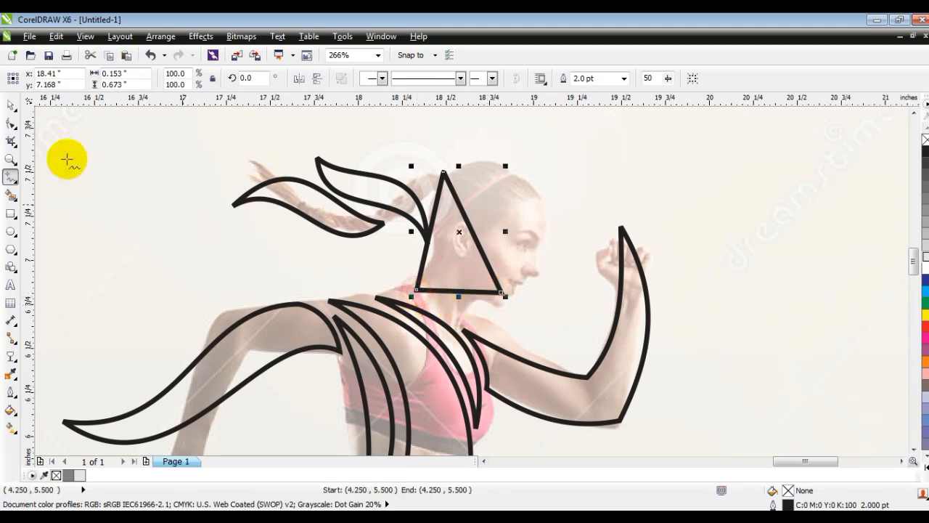
# Convert the head outline's segments to curves and bulge its front edge outward around the crown and face.
pyautogui.click(11, 124)
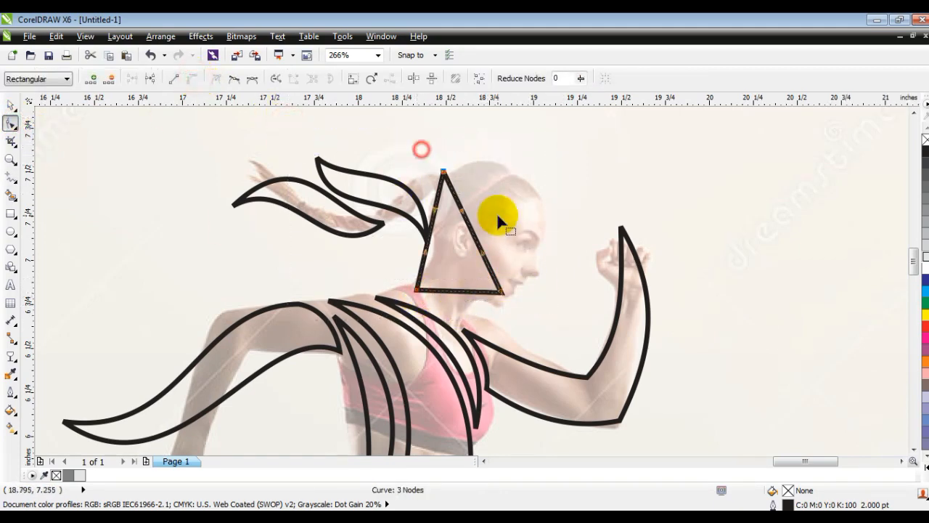
pyautogui.moveTo(464, 211); pyautogui.dragTo(496, 246)
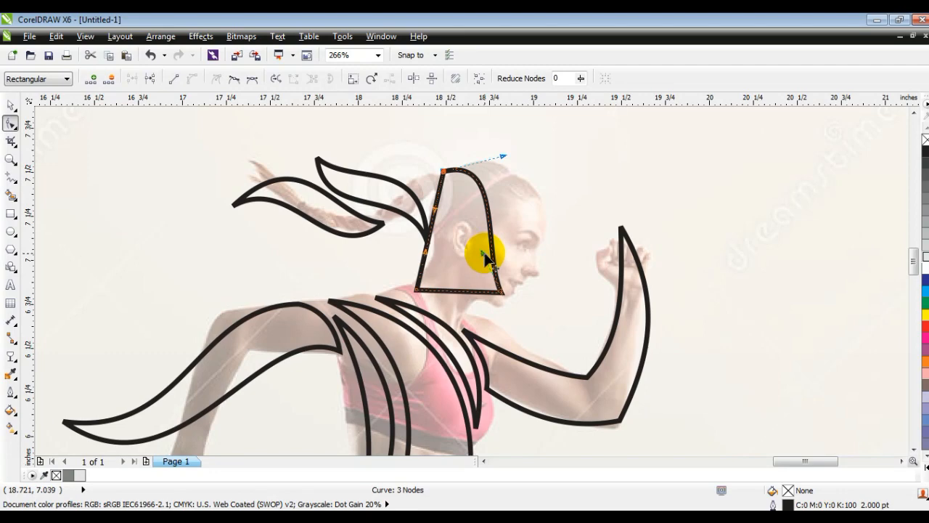
pyautogui.moveTo(561, 234); pyautogui.dragTo(559, 235)
pyautogui.moveTo(502, 156); pyautogui.dragTo(518, 147)
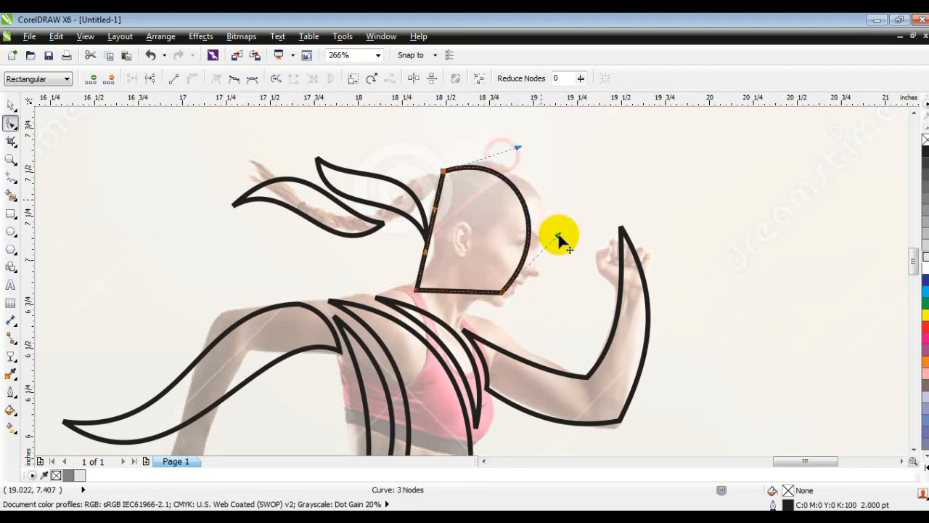
pyautogui.moveTo(555, 236); pyautogui.dragTo(568, 236)
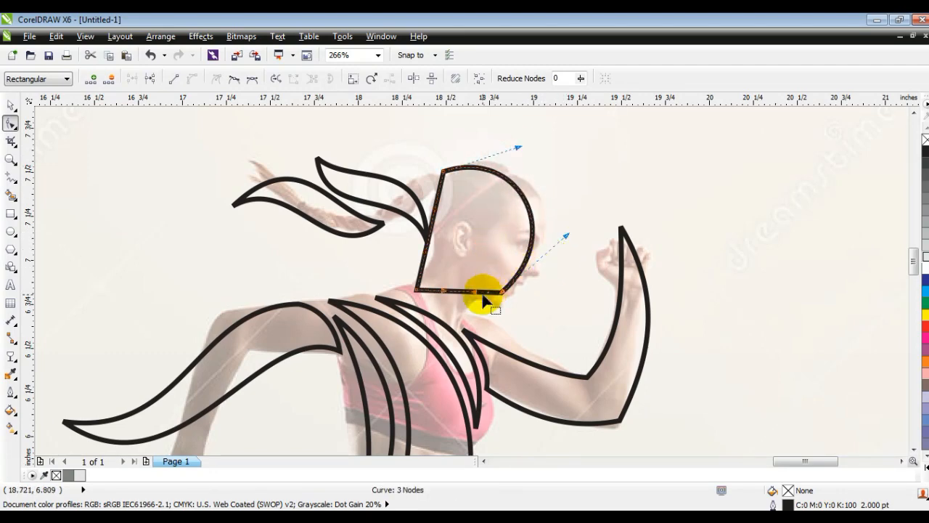
# Curve the head outline's jaw and back edges, and move its upper-back and neck nodes slightly outward.
pyautogui.moveTo(472, 314); pyautogui.dragTo(449, 276)
pyautogui.moveTo(434, 213); pyautogui.dragTo(459, 257)
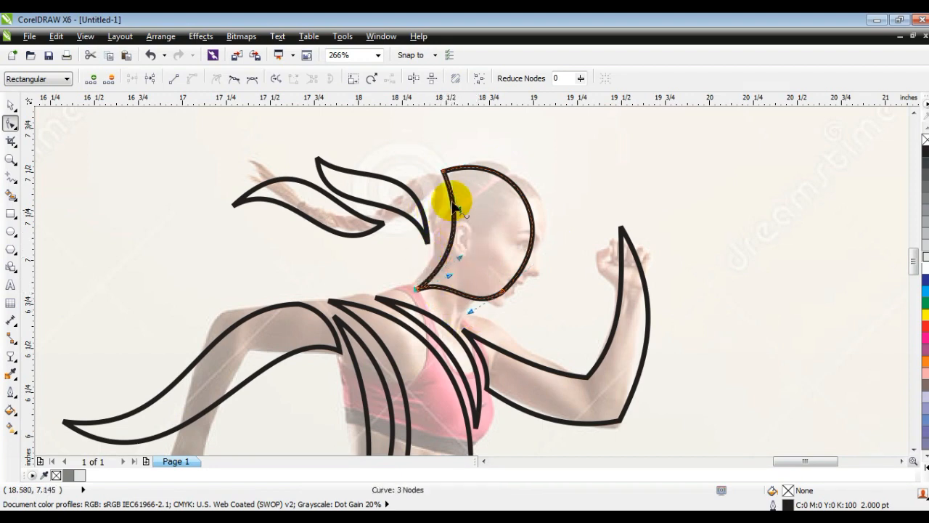
pyautogui.moveTo(444, 172); pyautogui.dragTo(430, 173)
pyautogui.moveTo(447, 211); pyautogui.dragTo(461, 214)
pyautogui.moveTo(416, 289); pyautogui.dragTo(409, 288)
# Round the head outline's chin and push its forehead edge outward to follow the face.
pyautogui.click(498, 304)
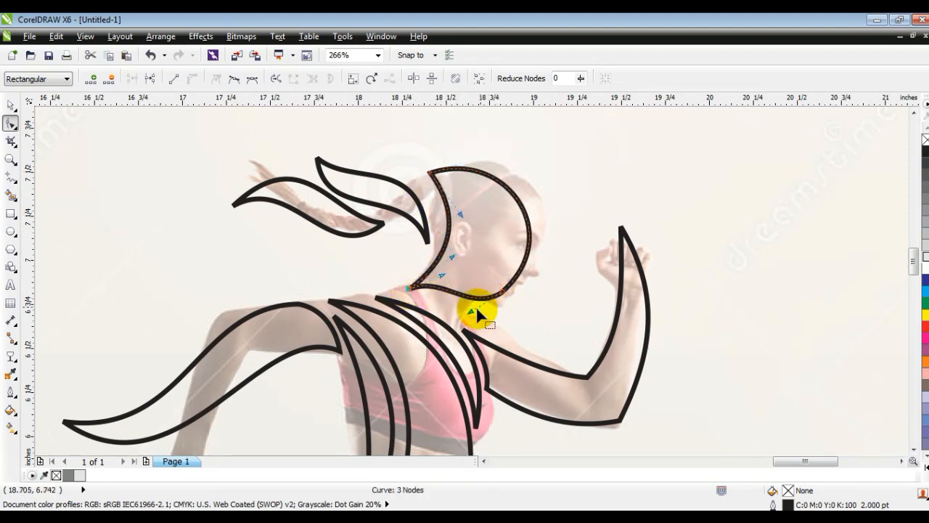
pyautogui.moveTo(473, 315); pyautogui.dragTo(491, 328)
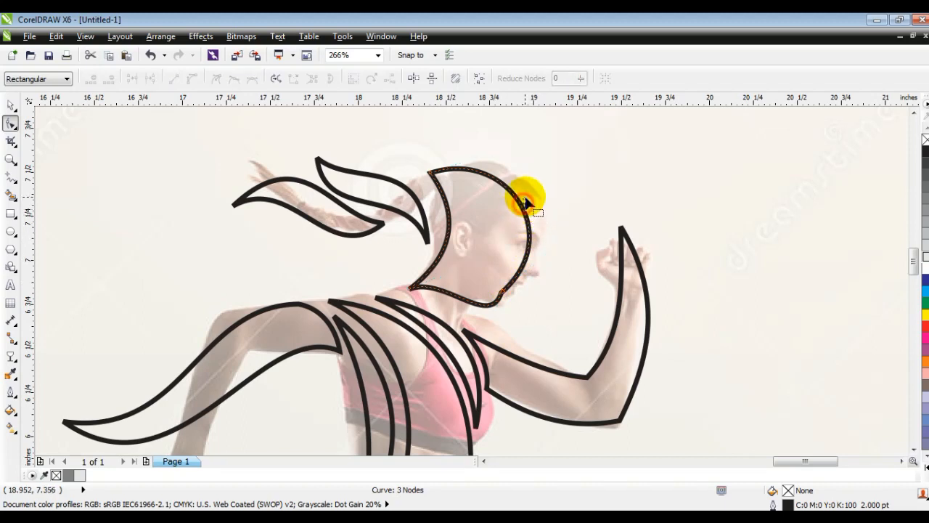
pyautogui.moveTo(522, 207); pyautogui.dragTo(529, 193)
pyautogui.click(508, 291)
pyautogui.moveTo(503, 299); pyautogui.dragTo(503, 332)
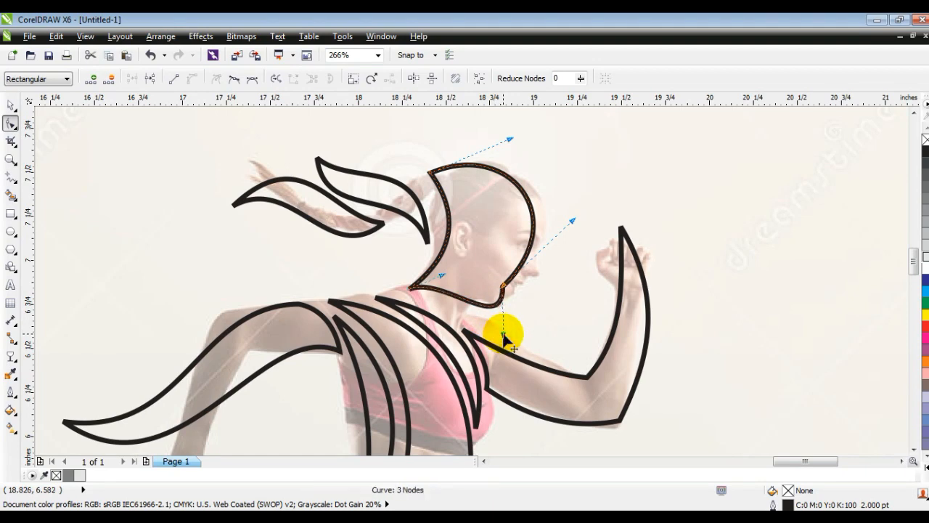
pyautogui.click(11, 105)
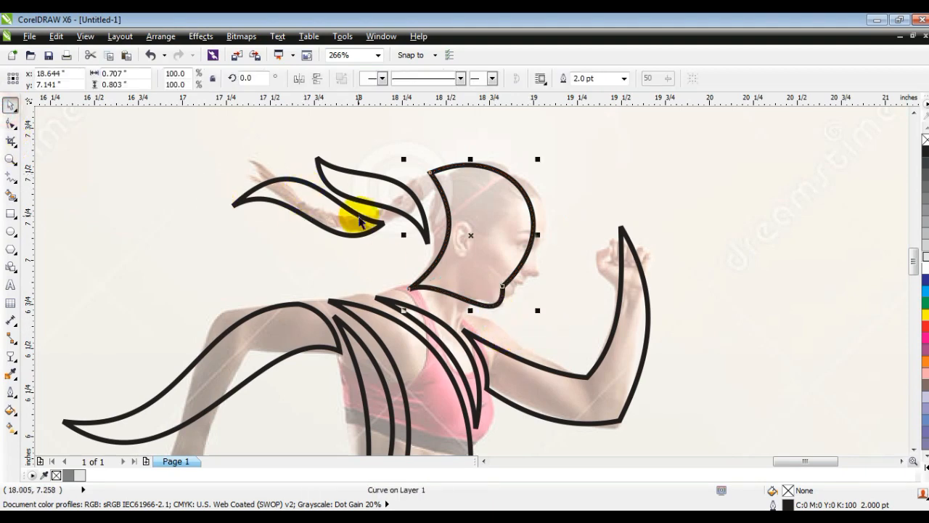
# Select all ten traced shapes of the runner and fill them with black.
pyautogui.press('F3')
pyautogui.press('F3')
pyautogui.press('Escape')
pyautogui.moveTo(174, 174); pyautogui.dragTo(491, 409)
pyautogui.click(923, 151)
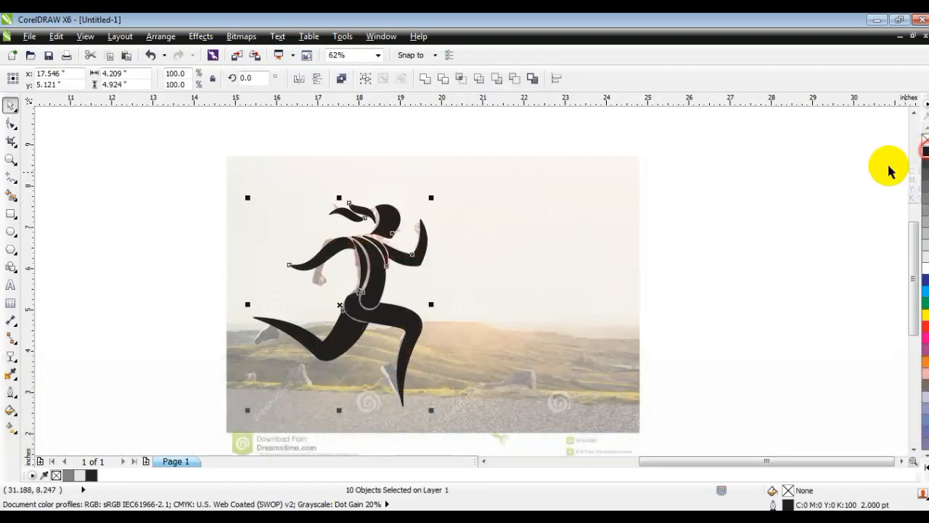
# Move the selected runner figure straight across, about 10.3 inches off the photo, onto the empty area beside it.
pyautogui.moveTo(386, 251); pyautogui.dragTo(582, 252)
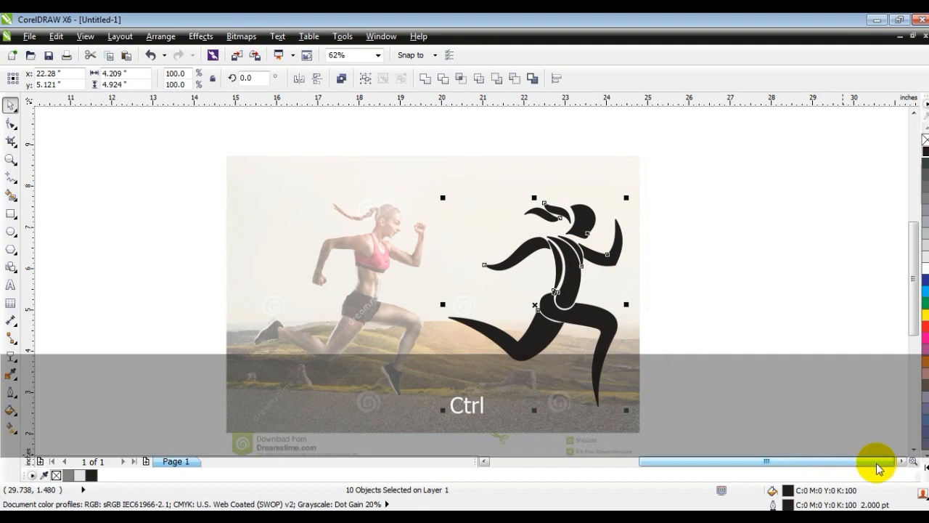
pyautogui.click(903, 462)
pyautogui.click(904, 462)
pyautogui.click(904, 462)
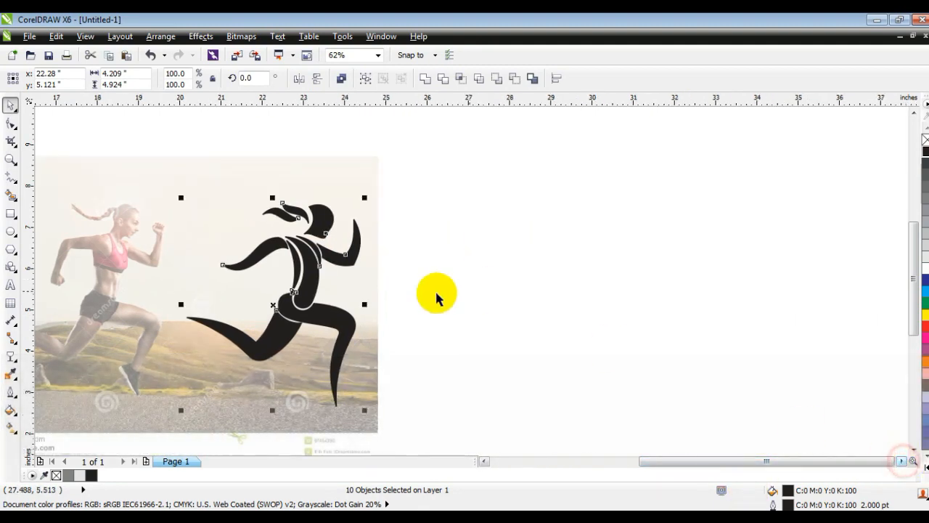
pyautogui.moveTo(318, 283); pyautogui.dragTo(544, 287)
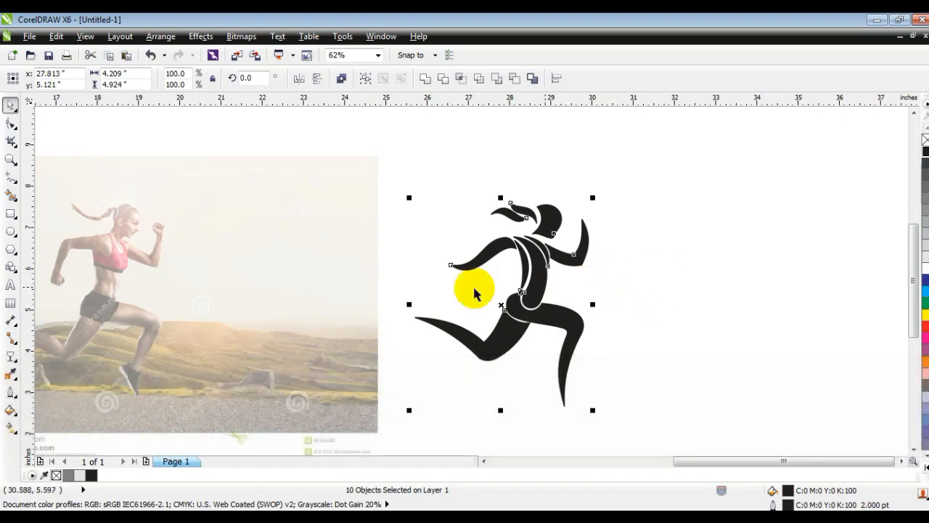
# Give the runner shapes' 2.0 pt outlines rounded corners and rounded line caps.
pyautogui.click(10, 390)
pyautogui.click(64, 183)
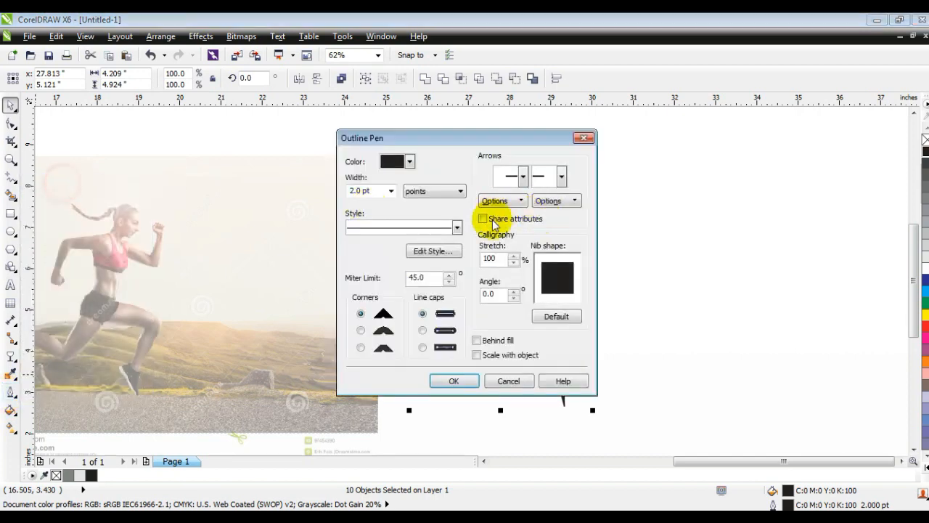
pyautogui.click(392, 191)
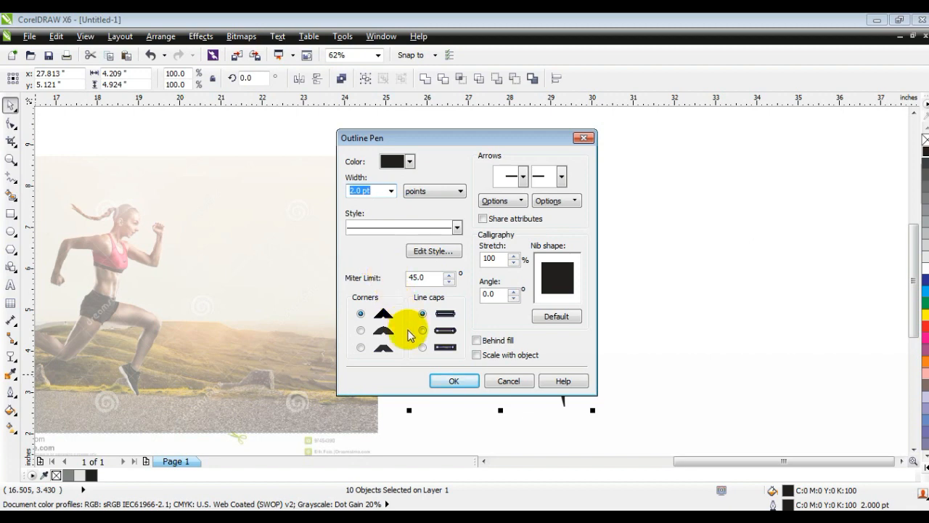
pyautogui.click(366, 335)
pyautogui.click(443, 331)
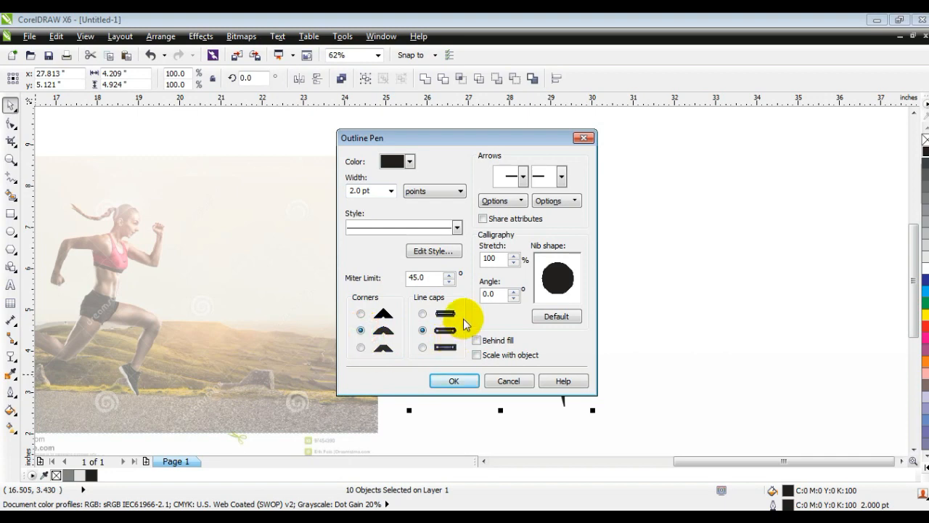
pyautogui.click(453, 380)
# Remove the fill from all the runner shapes, leaving only their outlines.
pyautogui.click(924, 140)
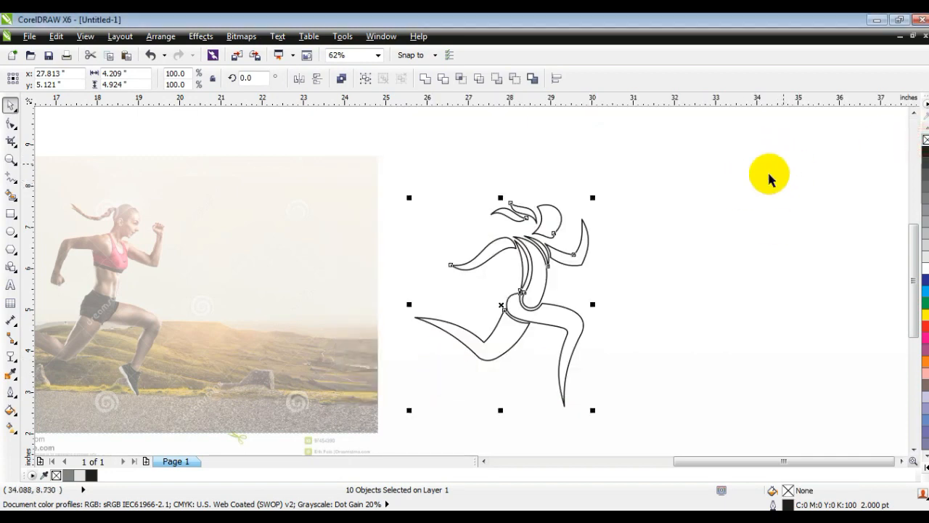
pyautogui.click(11, 159)
pyautogui.moveTo(376, 176); pyautogui.dragTo(706, 404)
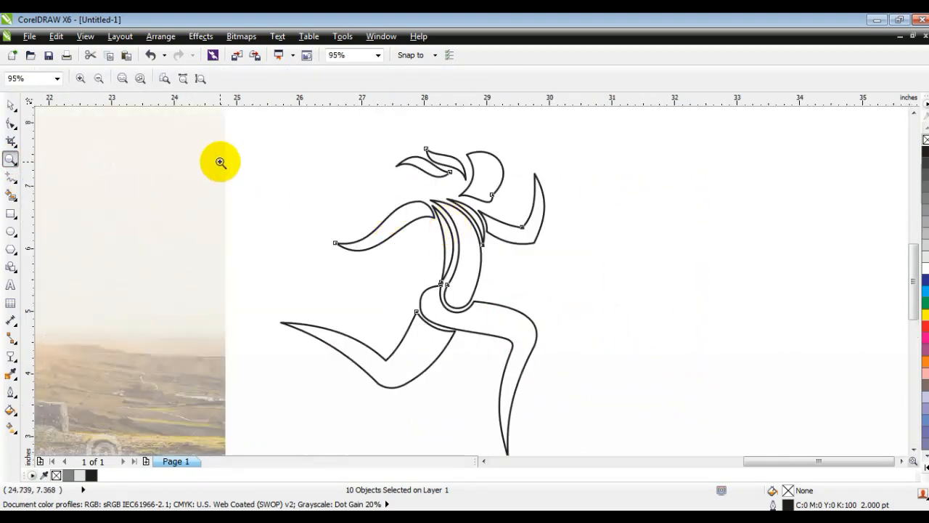
pyautogui.click(12, 105)
pyautogui.click(322, 177)
pyautogui.click(537, 238)
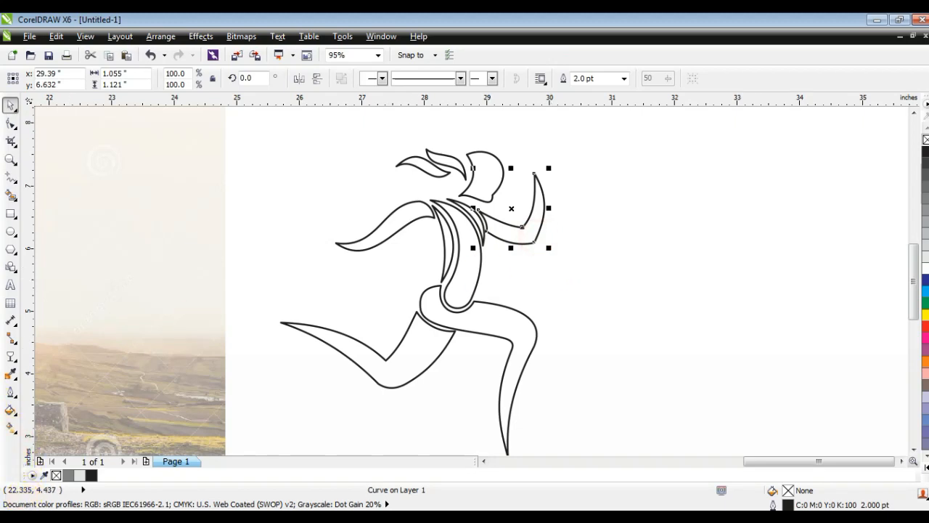
pyautogui.click(16, 517)
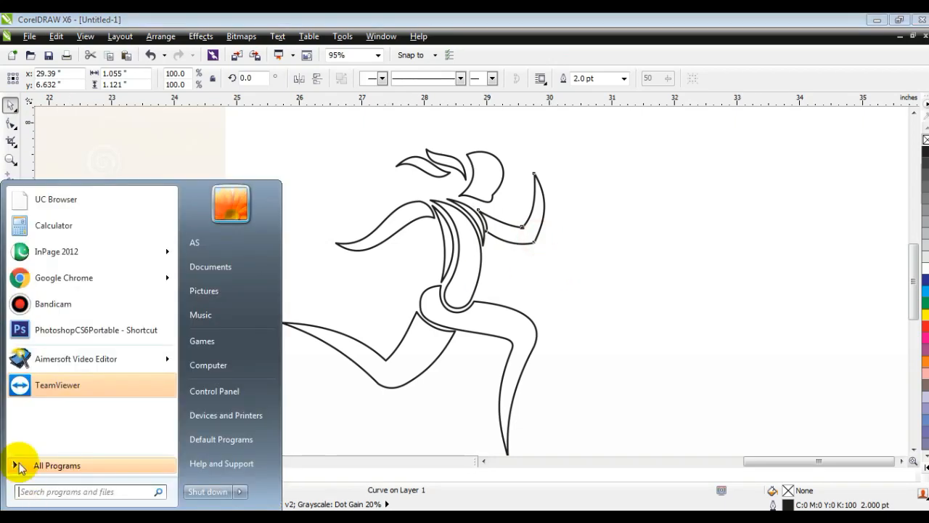
pyautogui.click(447, 428)
pyautogui.click(446, 398)
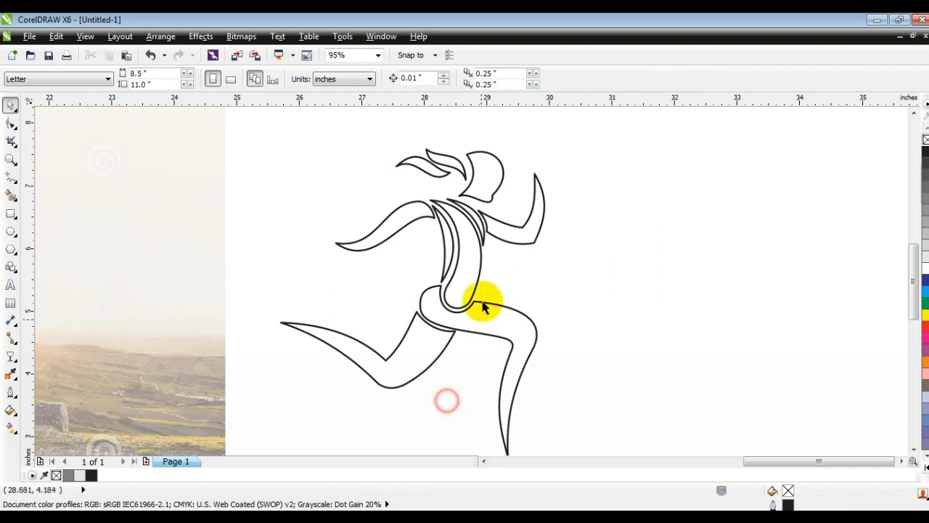
# Fill the runner's bent forward arm with a uniform dark blue, C:97 M:75 Y:0 K:0.
pyautogui.click(533, 230)
pyautogui.click(9, 414)
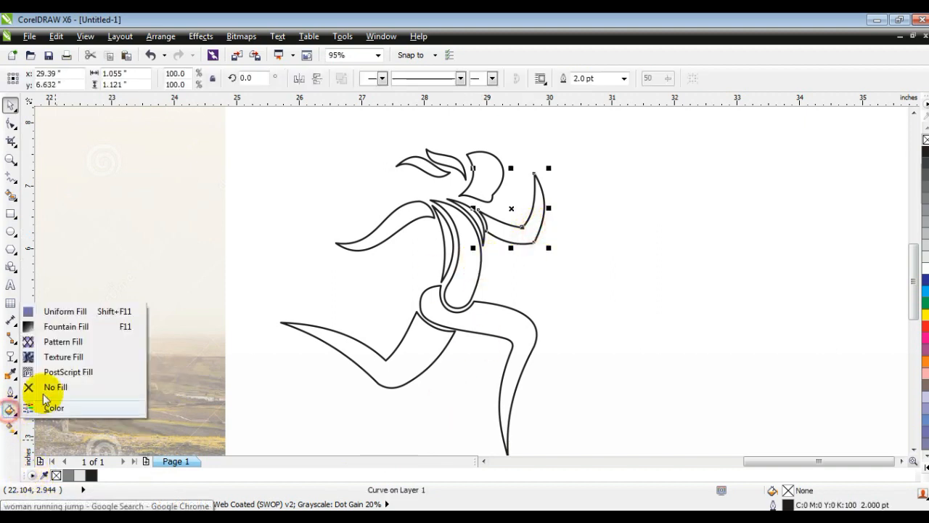
pyautogui.click(63, 313)
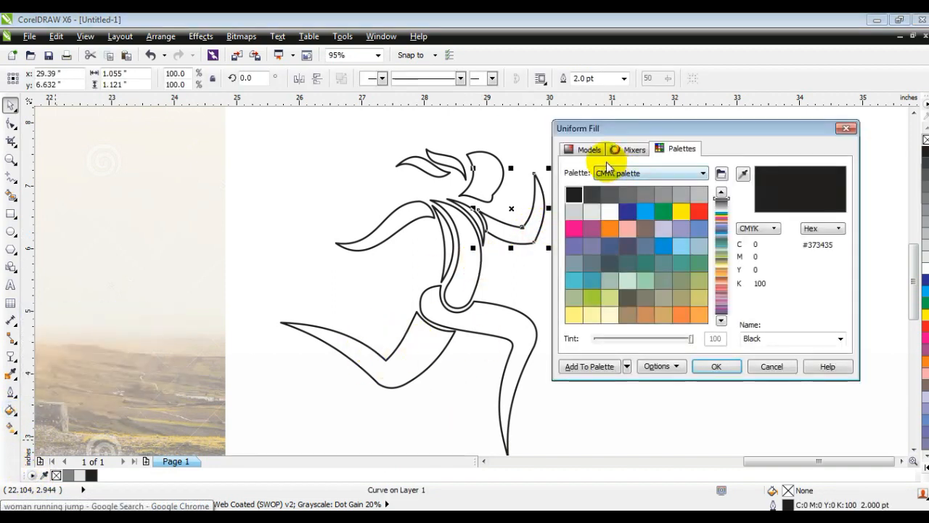
pyautogui.click(588, 150)
pyautogui.moveTo(723, 214); pyautogui.dragTo(723, 254)
pyautogui.click(693, 236)
pyautogui.click(716, 365)
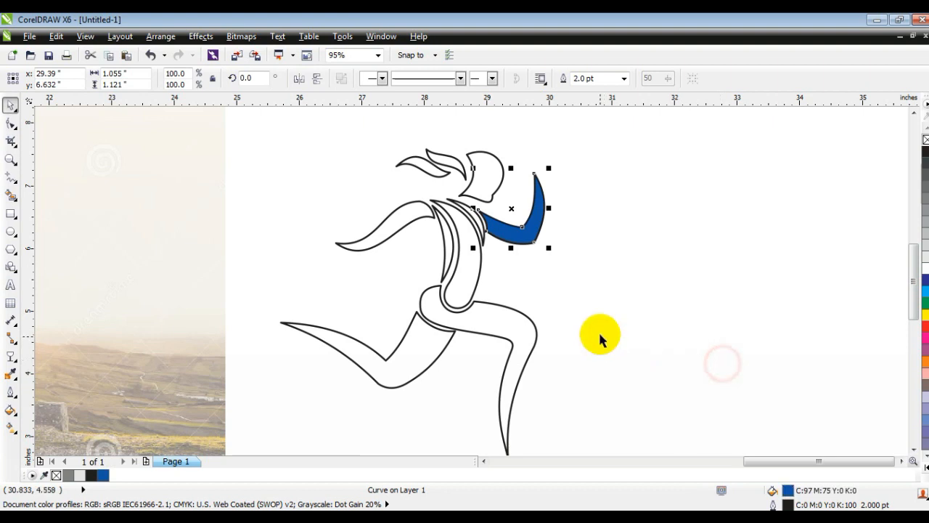
pyautogui.click(613, 321)
# Fill the large central torso shape with a light teal palette colour.
pyautogui.click(475, 272)
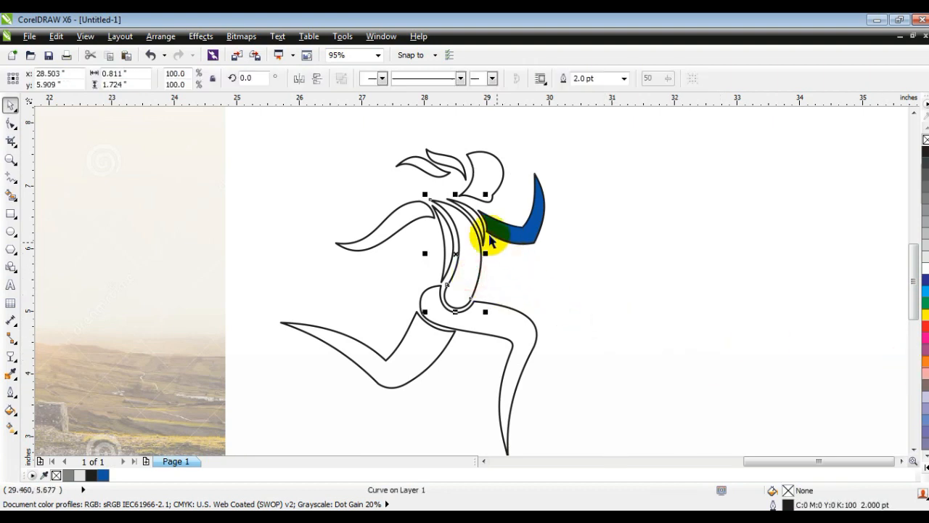
pyautogui.click(926, 467)
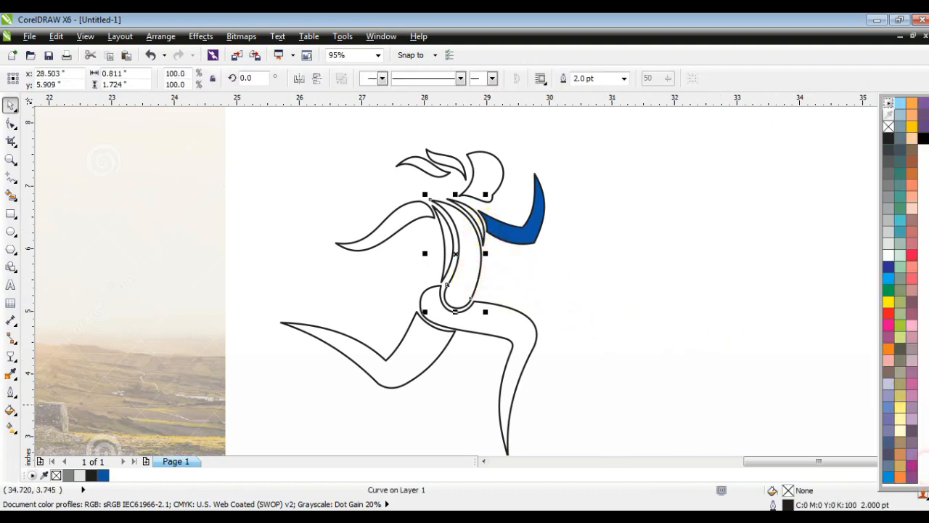
pyautogui.click(901, 223)
pyautogui.click(636, 272)
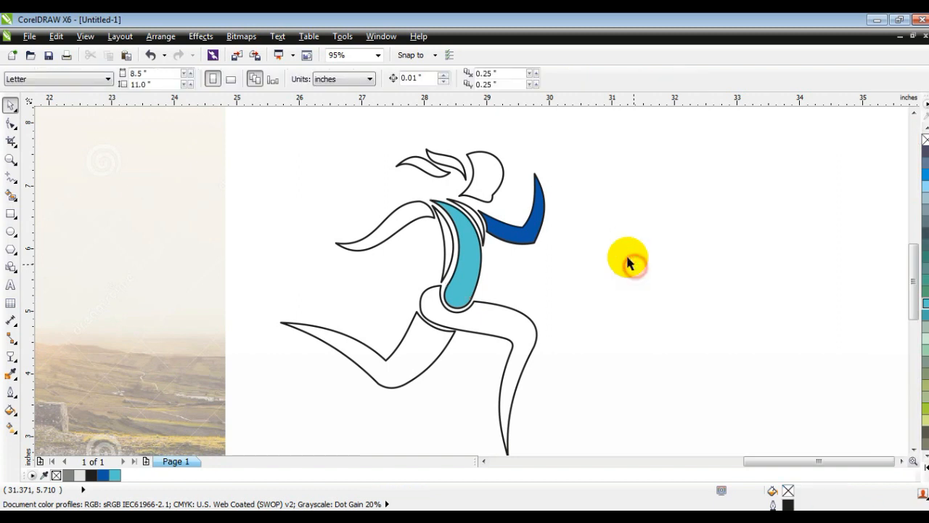
# Fill the two narrow strips flanking the torso with yellow-orange, C:0 M:41 Y:100 K:0.
pyautogui.click(482, 218)
pyautogui.keyDown('shift'); pyautogui.click(442, 239); pyautogui.keyUp('shift')
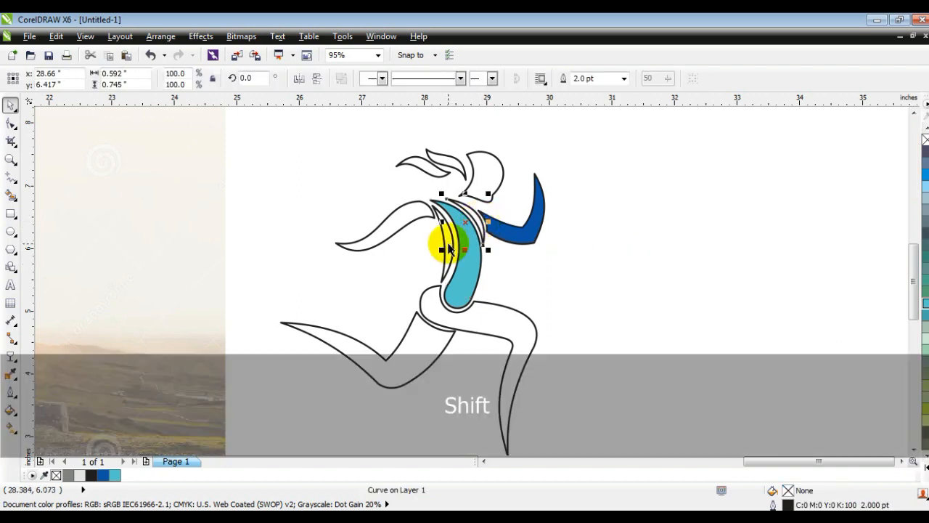
pyautogui.click(926, 462)
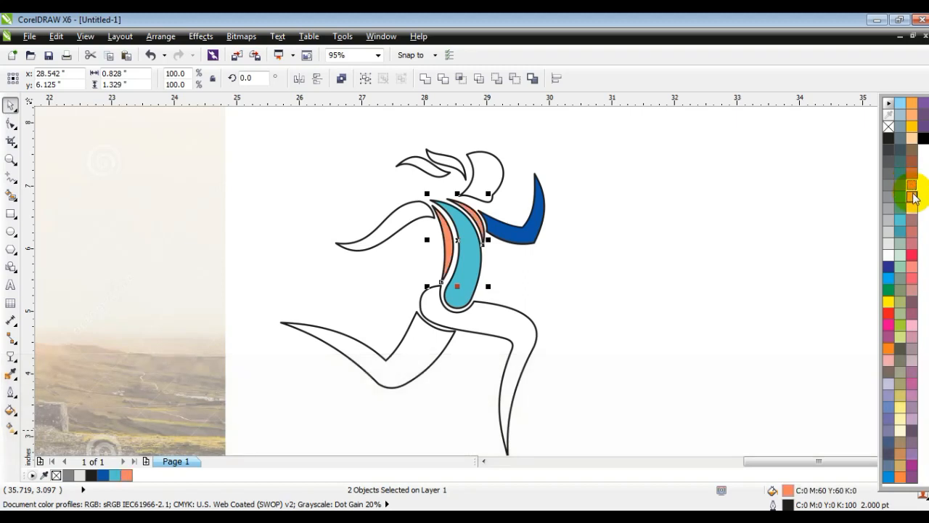
pyautogui.click(913, 137)
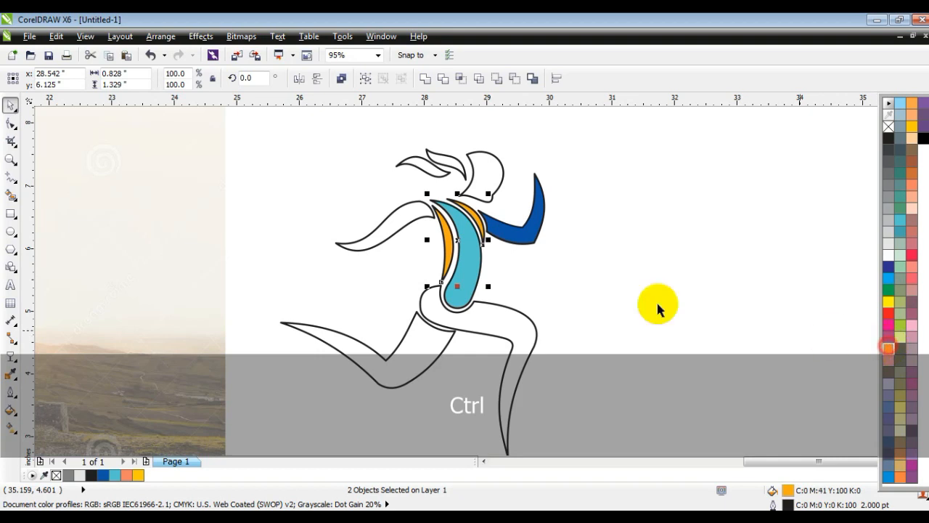
pyautogui.click(608, 297)
# Fill the runner's head and the lower hair strand with orange.
pyautogui.click(472, 187)
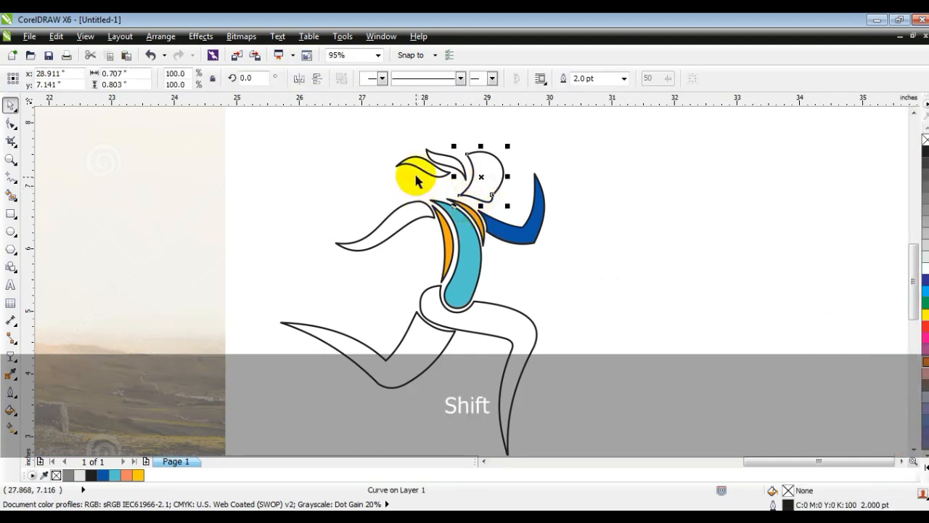
pyautogui.keyDown('shift'); pyautogui.click(421, 162); pyautogui.keyUp('shift')
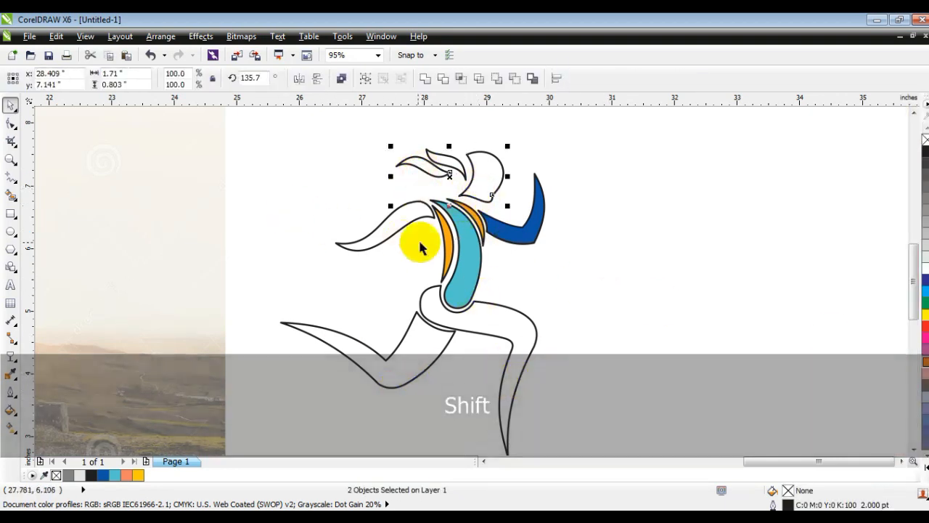
pyautogui.click(599, 283)
# Fill the upper hair strand and the trailing rear leg with the same dark blue as the forward arm.
pyautogui.click(439, 168)
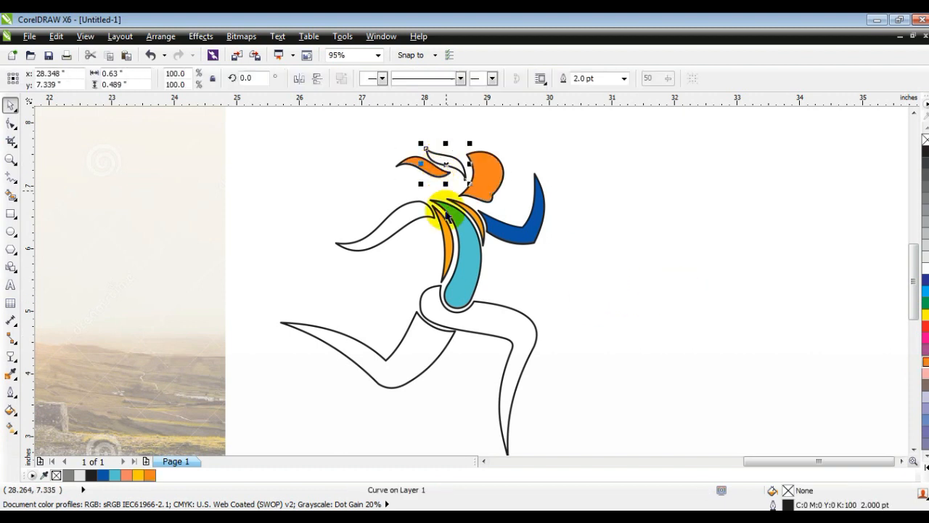
pyautogui.keyDown('shift'); pyautogui.click(415, 332); pyautogui.keyUp('shift')
pyautogui.click(110, 476)
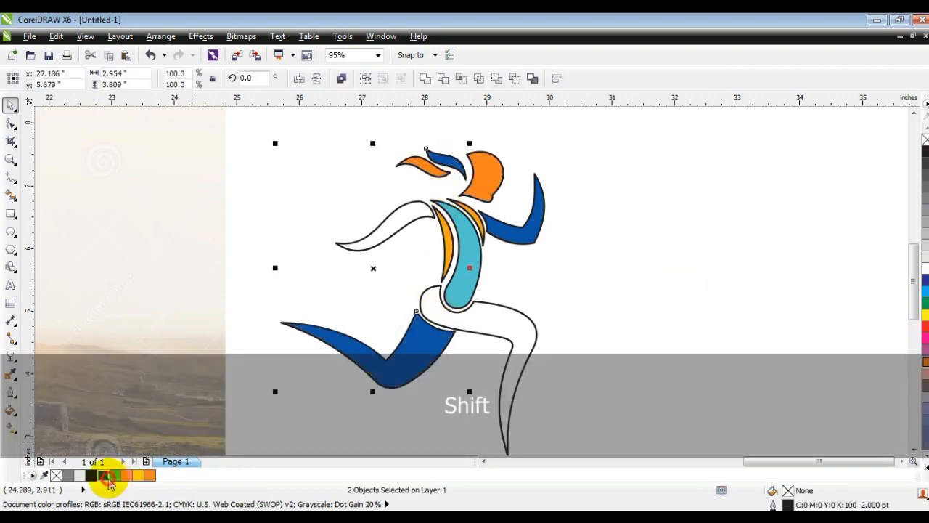
pyautogui.click(510, 403)
# Fill the forward leg with hip and the trailing rear arm with the same orange as the head.
pyautogui.click(472, 326)
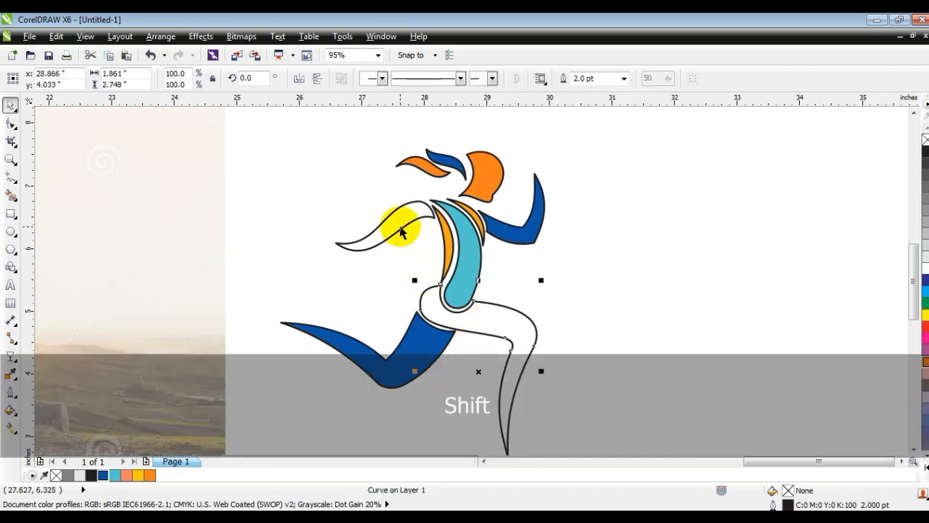
pyautogui.keyDown('shift'); pyautogui.click(401, 228); pyautogui.keyUp('shift')
pyautogui.click(150, 476)
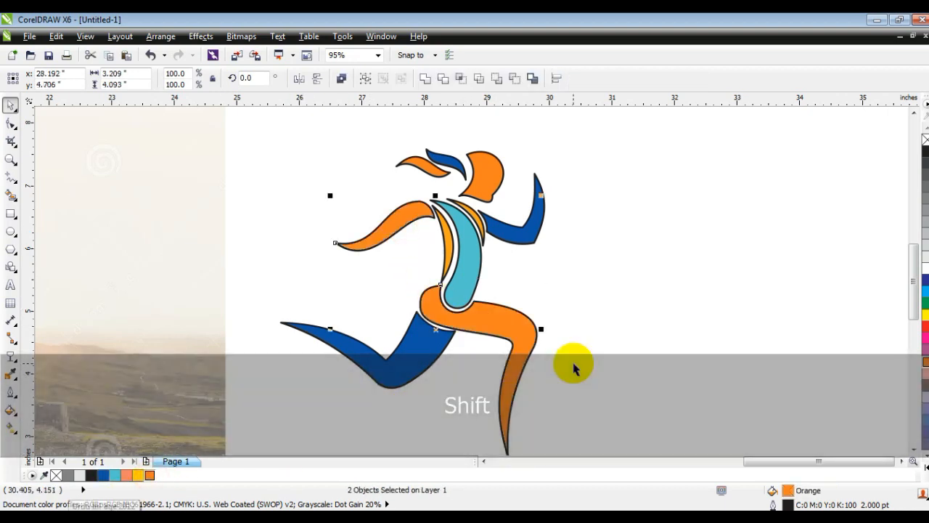
pyautogui.press('Escape')
# Select all ten shapes of the runner and remove their outlines, keeping only the colour fills.
pyautogui.scroll(-3, 542, 373)
pyautogui.moveTo(541, 373); pyautogui.dragTo(359, 197)
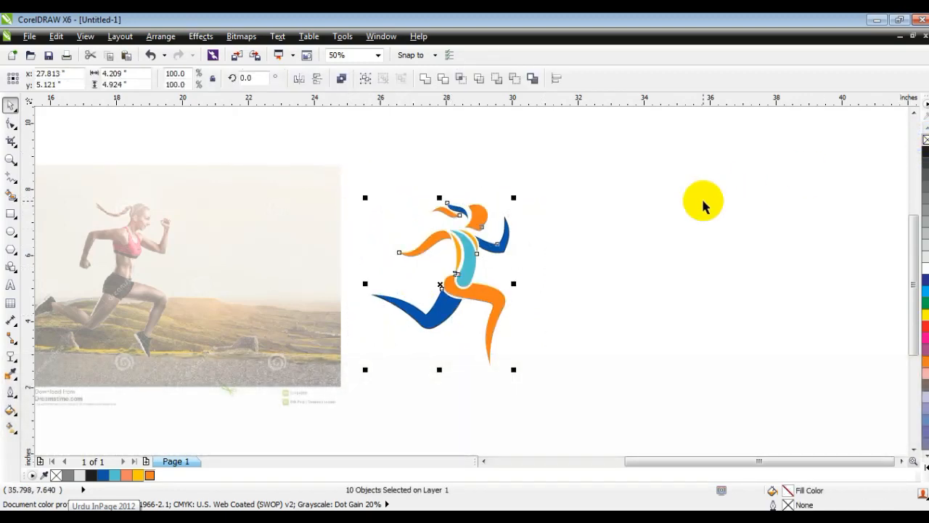
pyautogui.click(705, 199)
# Group all the coloured shapes of the runner figure into a single object.
pyautogui.moveTo(590, 182); pyautogui.dragTo(360, 375)
pyautogui.hotkey('shift', 'F2')
pyautogui.press('Escape')
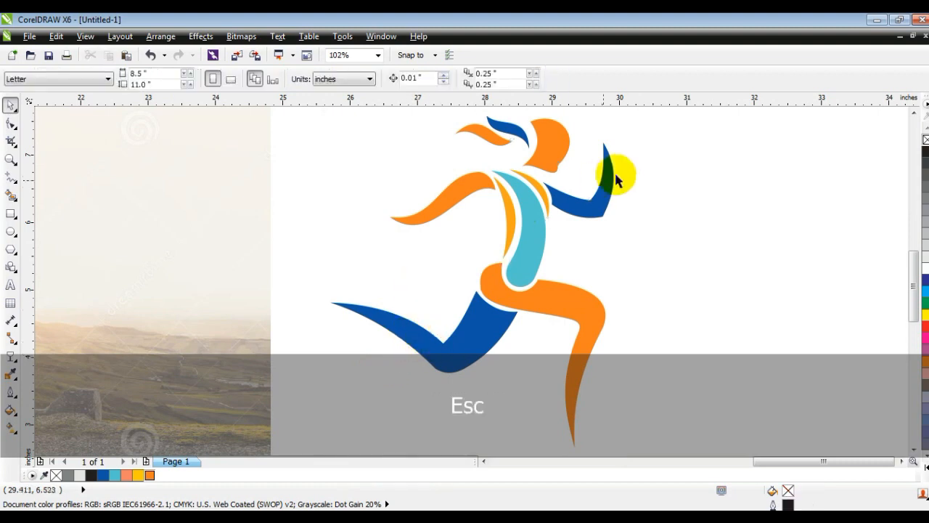
pyautogui.press('F3')
pyautogui.press('Escape')
pyautogui.moveTo(596, 373); pyautogui.dragTo(439, 200)
pyautogui.hotkey('ctrl', 'g')
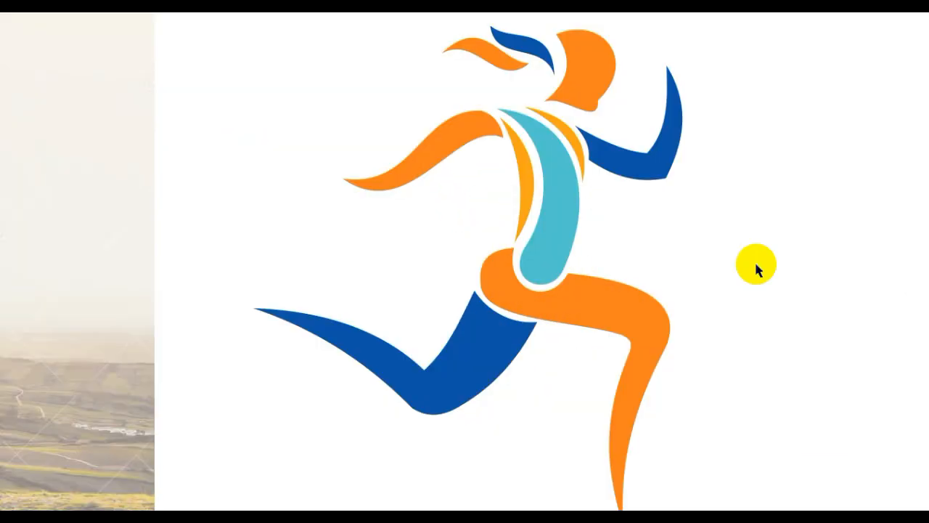